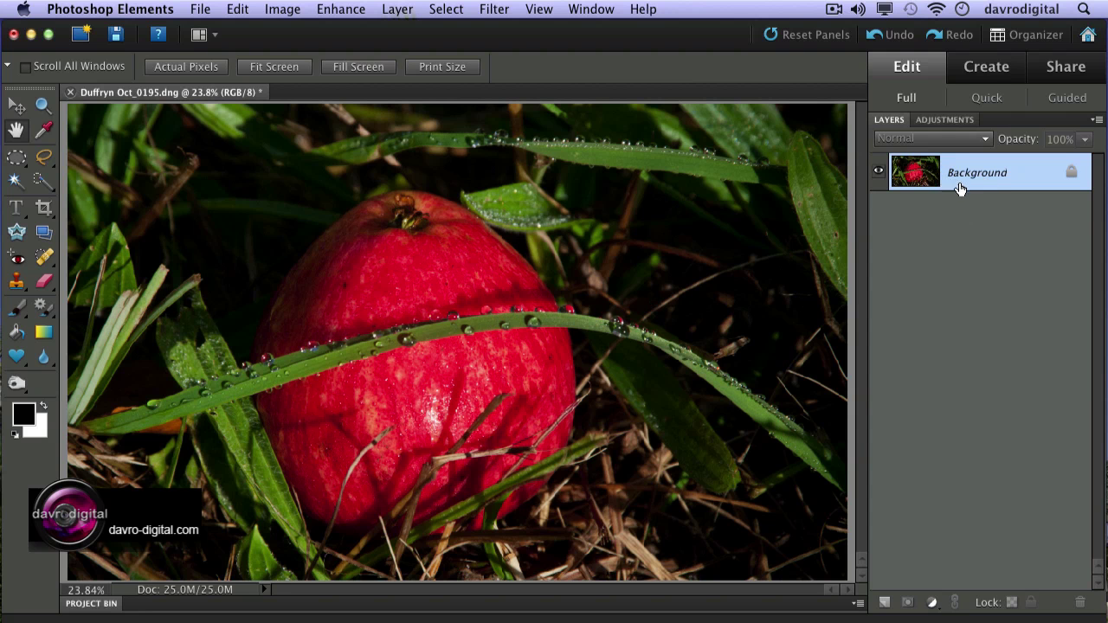
# Duplicate the Background onto Layer 1, blended as Multiply at 44% opacity, and compare it on and off.
pyautogui.moveTo(961, 187); pyautogui.dragTo(968, 197)
pyautogui.press('super+j')
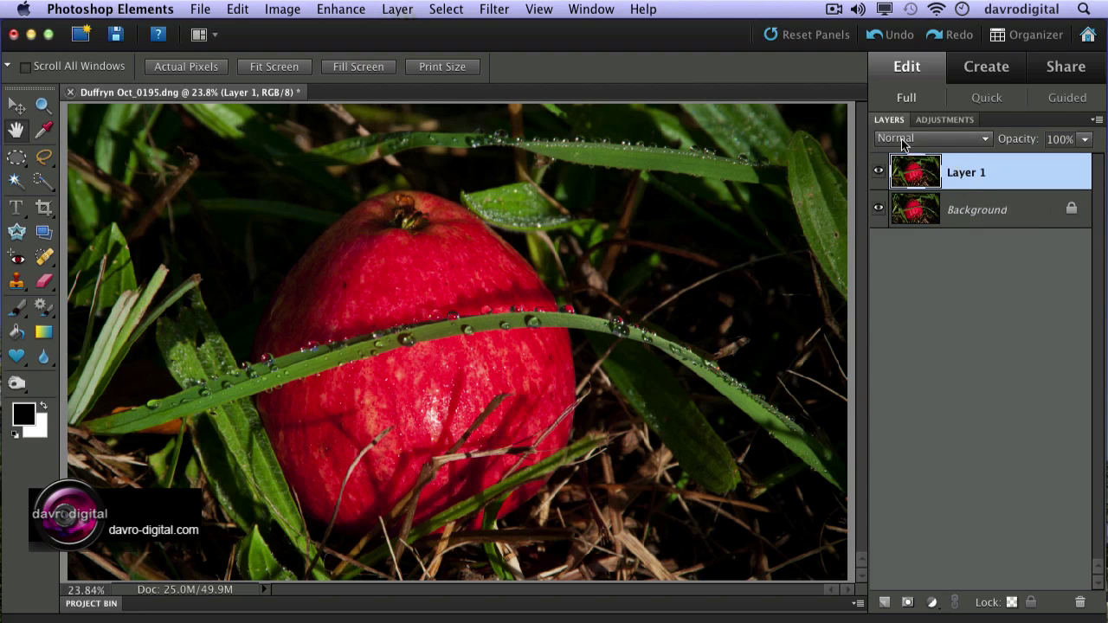
pyautogui.click(952, 141)
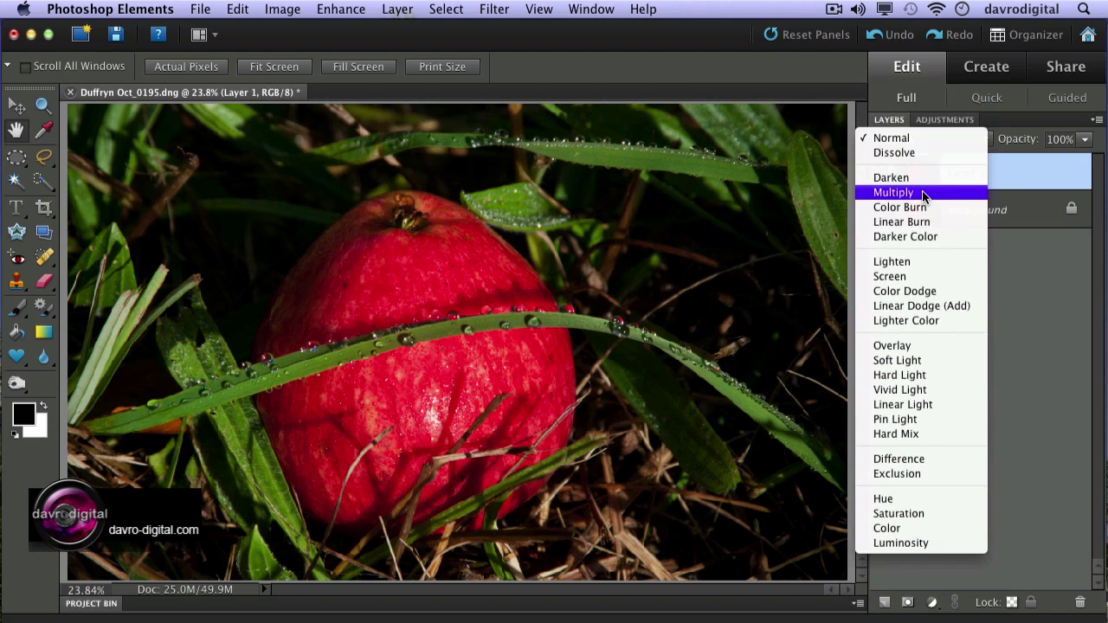
pyautogui.click(924, 193)
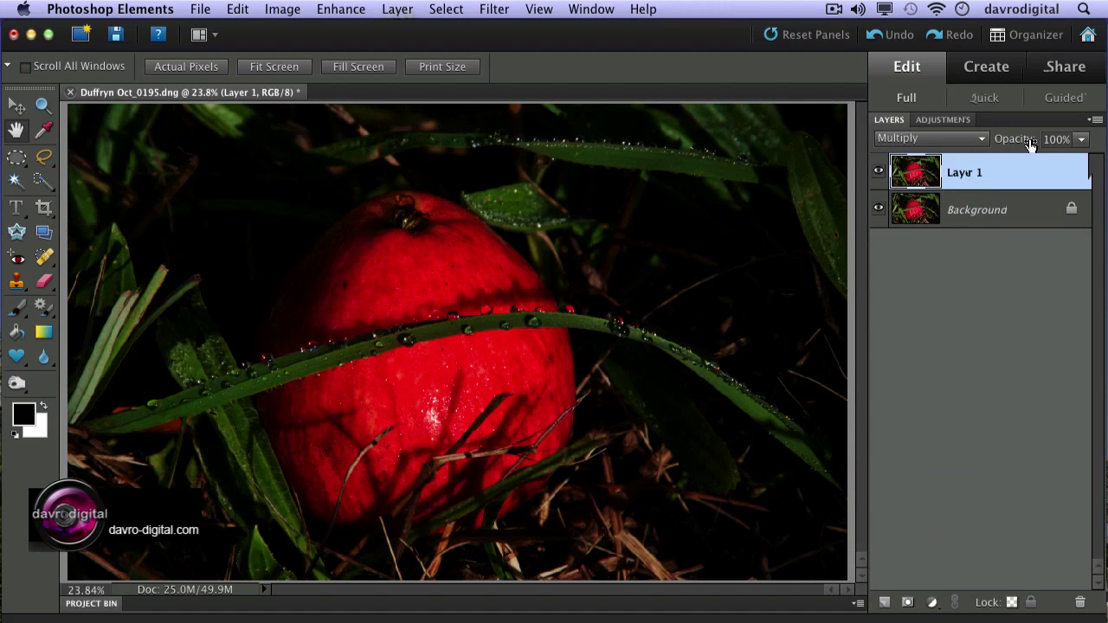
pyautogui.moveTo(1023, 144); pyautogui.dragTo(967, 164)
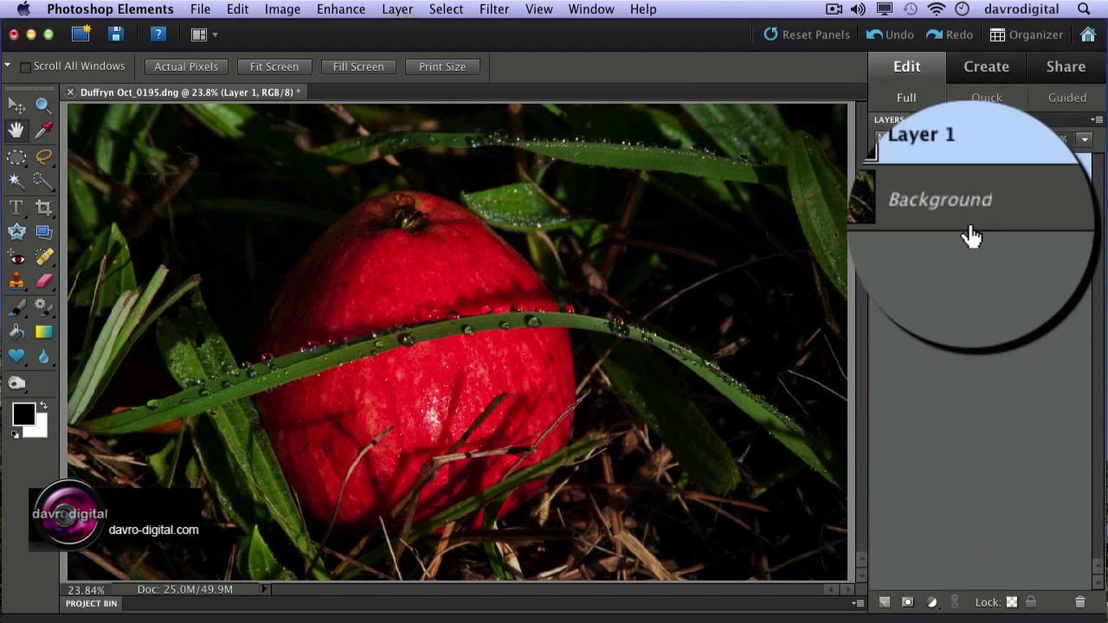
pyautogui.click(880, 173)
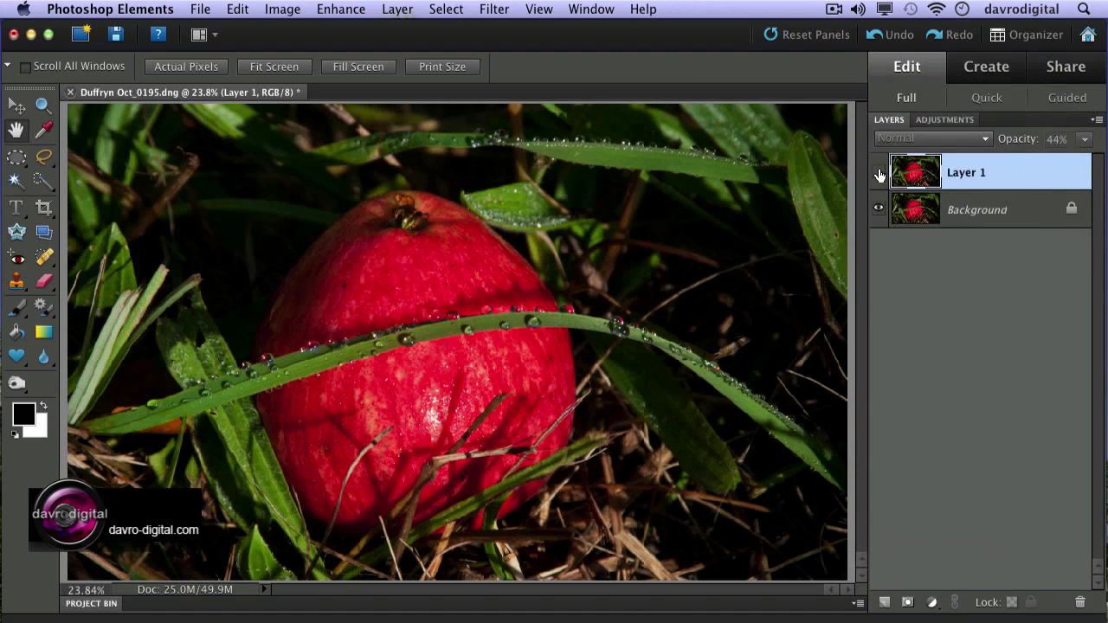
pyautogui.click(880, 174)
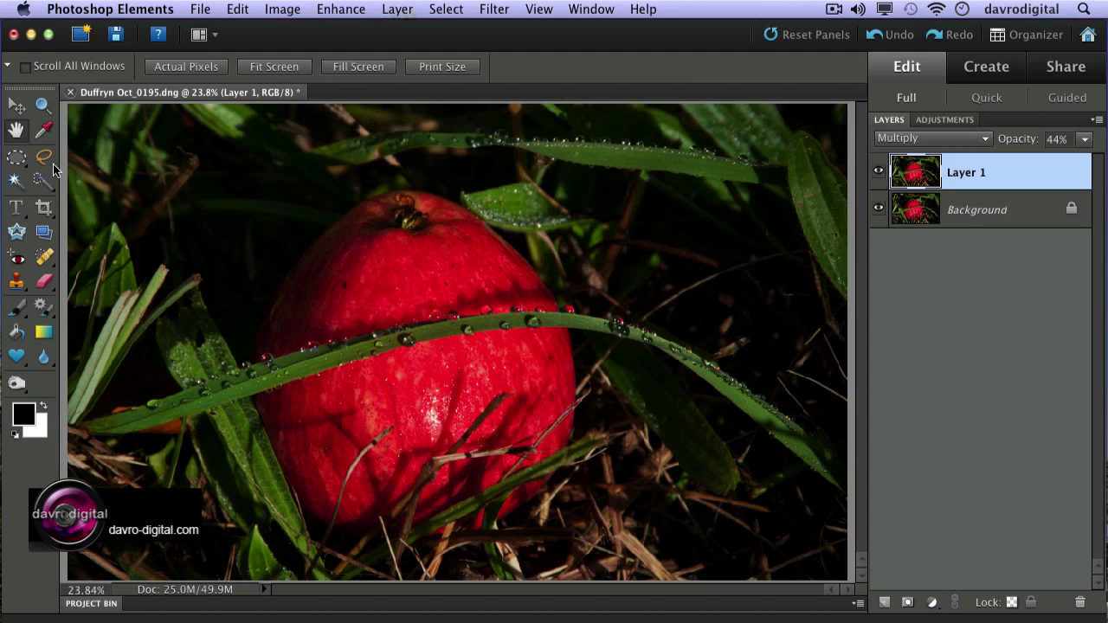
# Draw an elliptical marquee around the apple and nearby grass, then nudge it up over the apple.
pyautogui.click(18, 159)
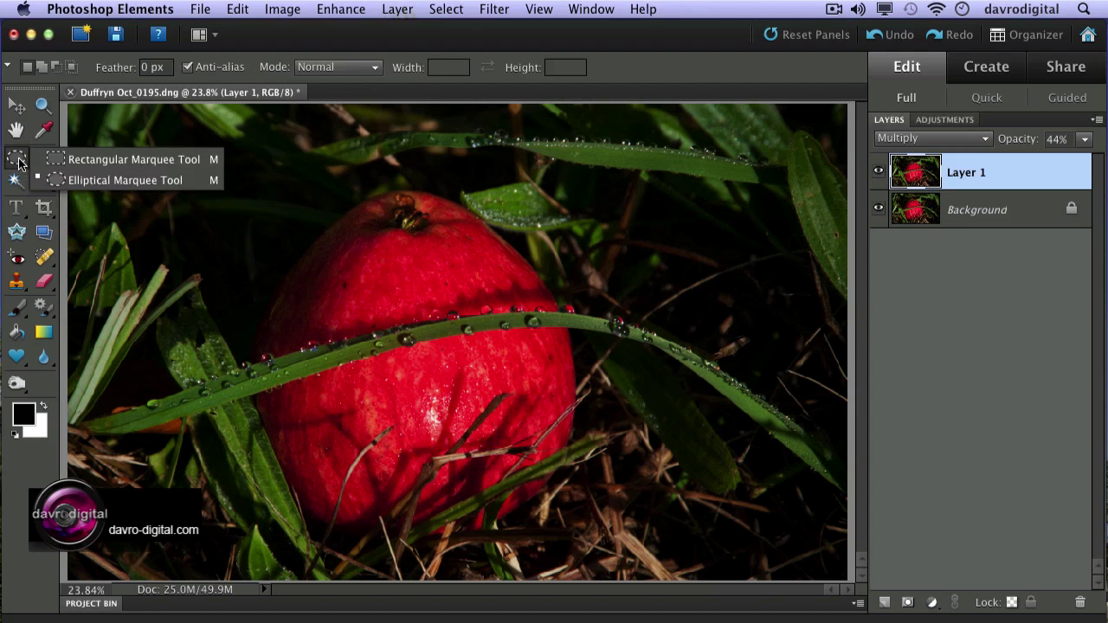
pyautogui.click(86, 182)
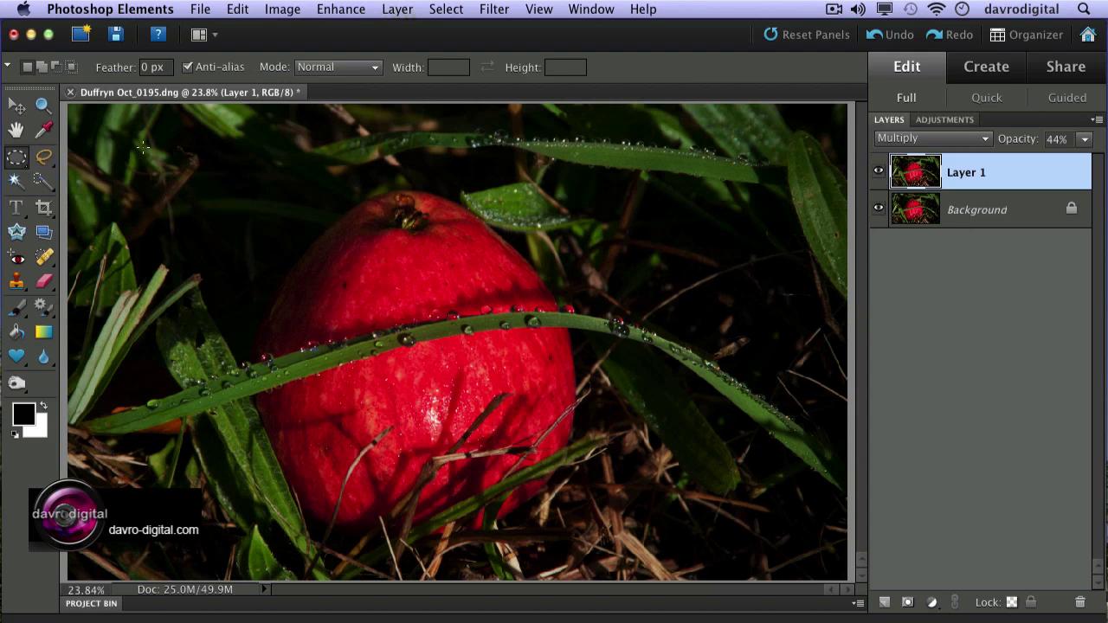
pyautogui.moveTo(309, 209); pyautogui.dragTo(793, 541)
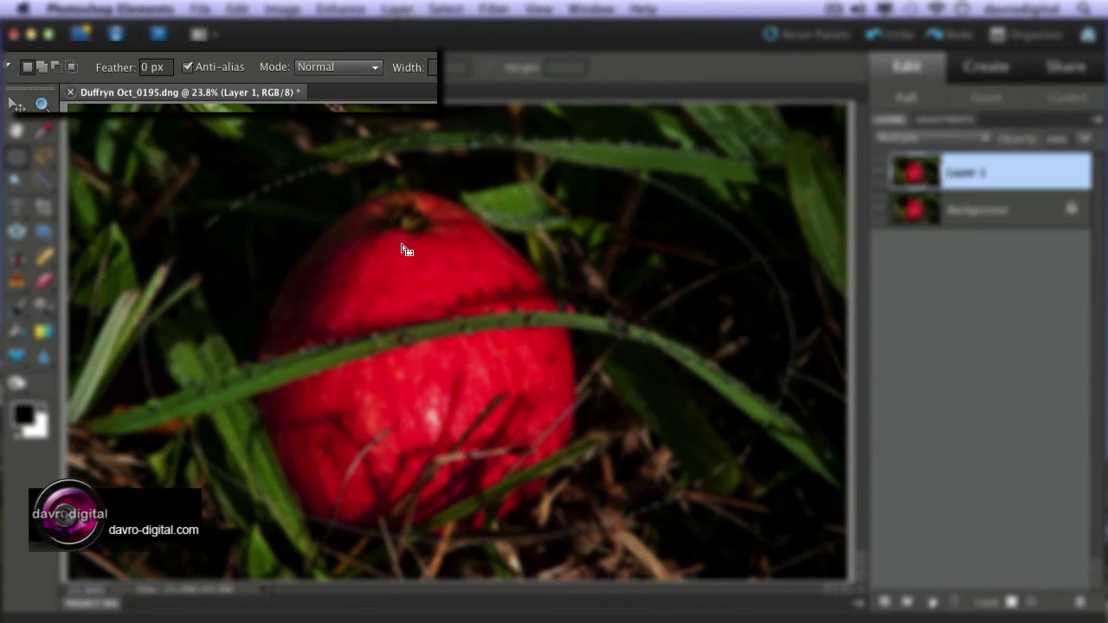
pyautogui.moveTo(457, 318); pyautogui.dragTo(457, 297)
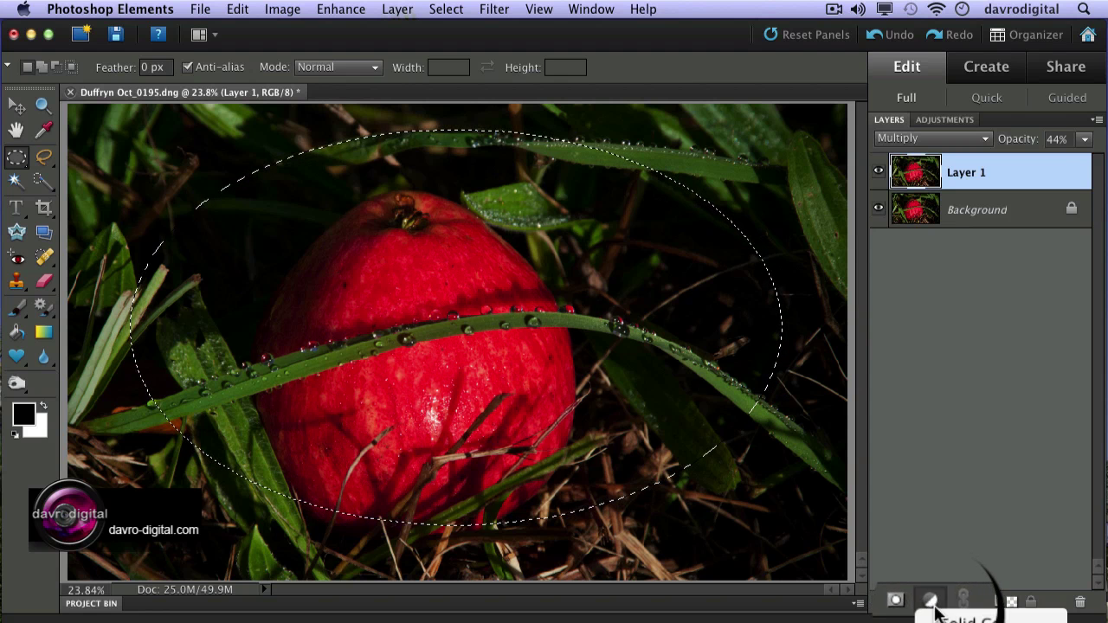
# Add a Hue/Saturation adjustment layer masked to the ellipse, with Lightness at -48.
pyautogui.click(933, 601)
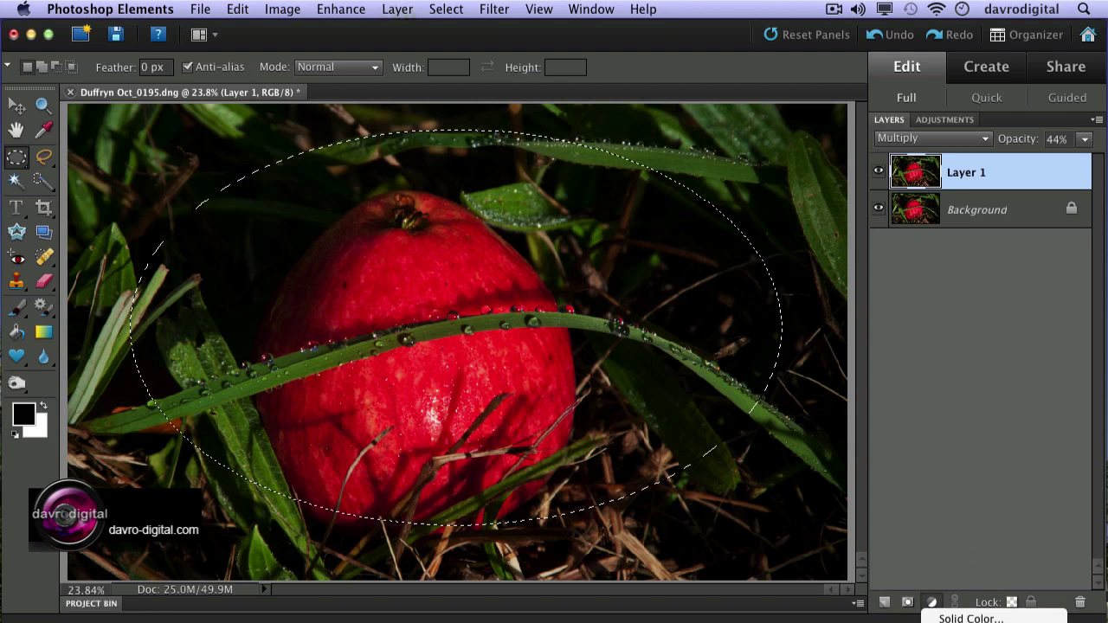
pyautogui.click(972, 620)
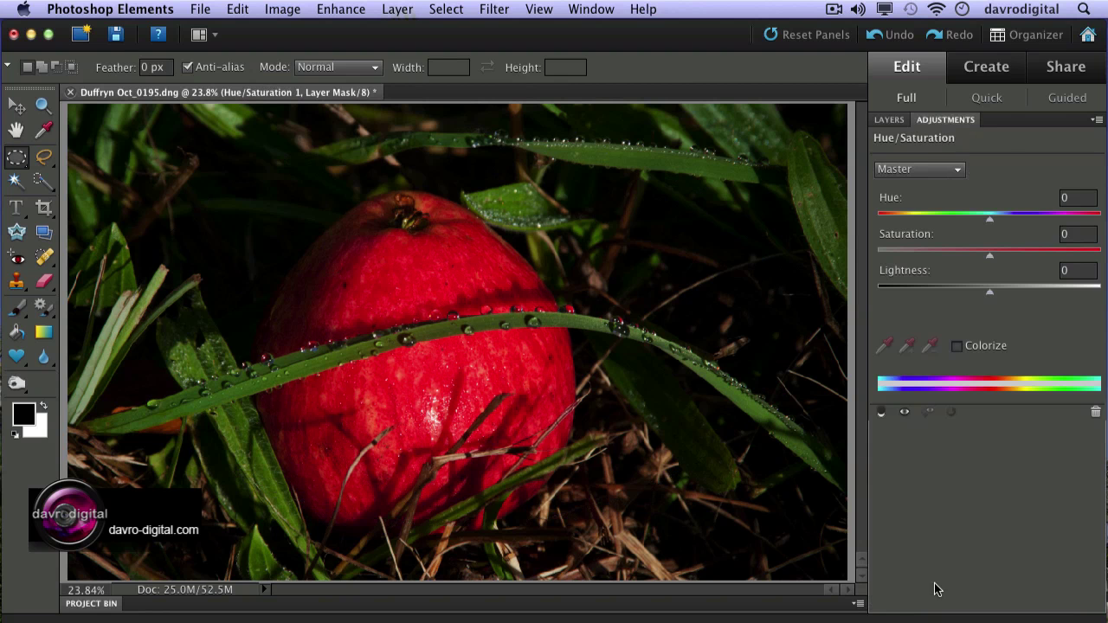
pyautogui.click(892, 121)
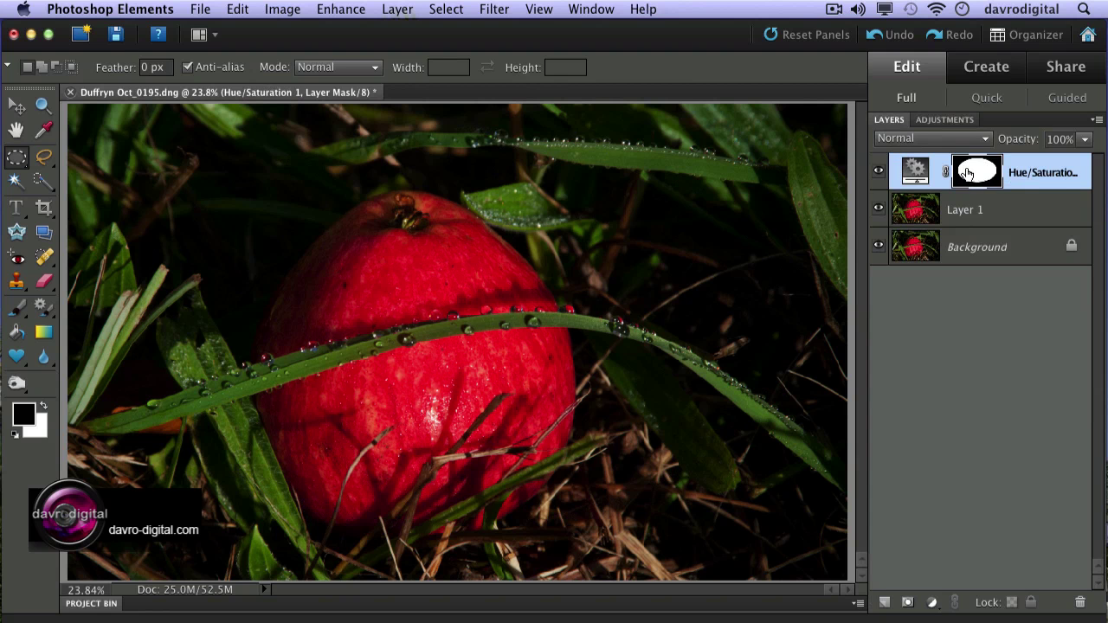
pyautogui.click(946, 120)
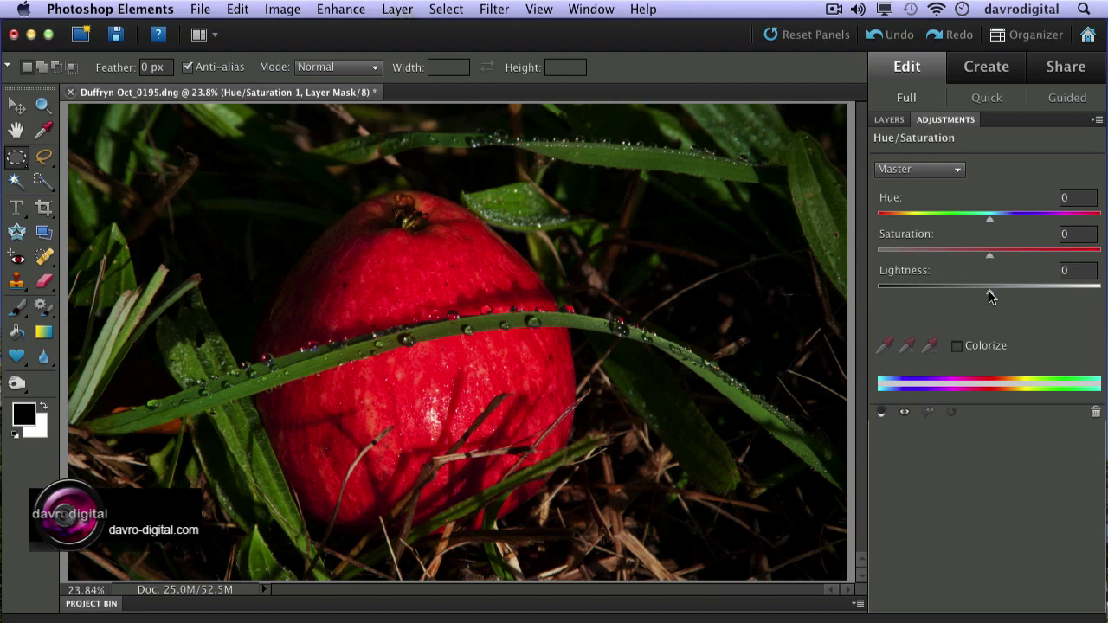
pyautogui.moveTo(989, 292); pyautogui.dragTo(936, 292)
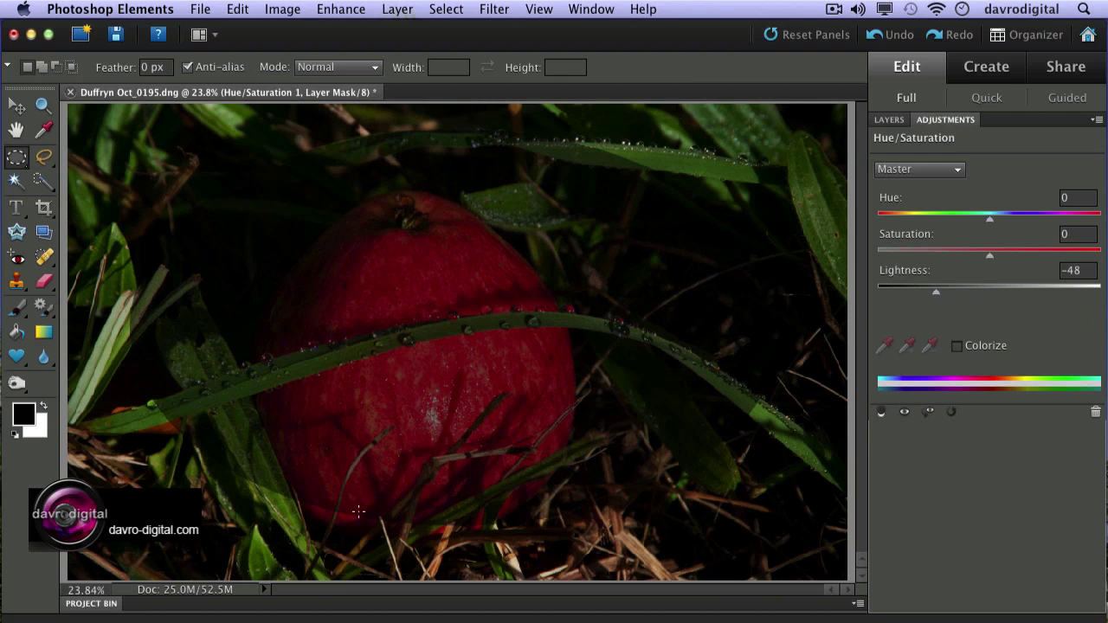
# Select the Hue/Saturation layer mask and invert it with Ctrl/Cmd+I.
pyautogui.click(890, 121)
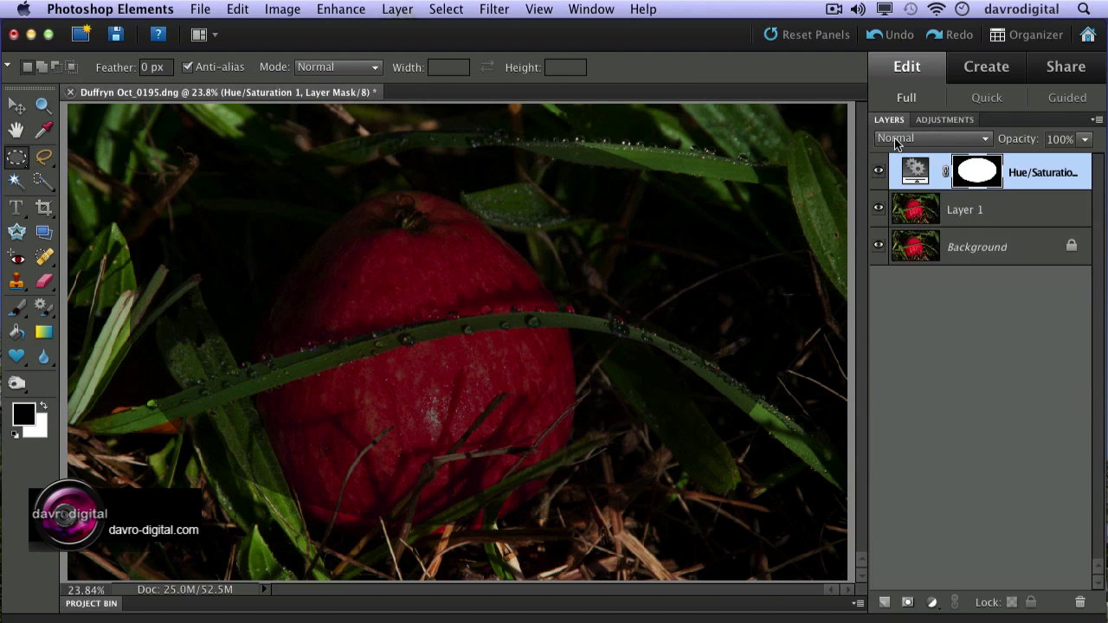
pyautogui.click(975, 177)
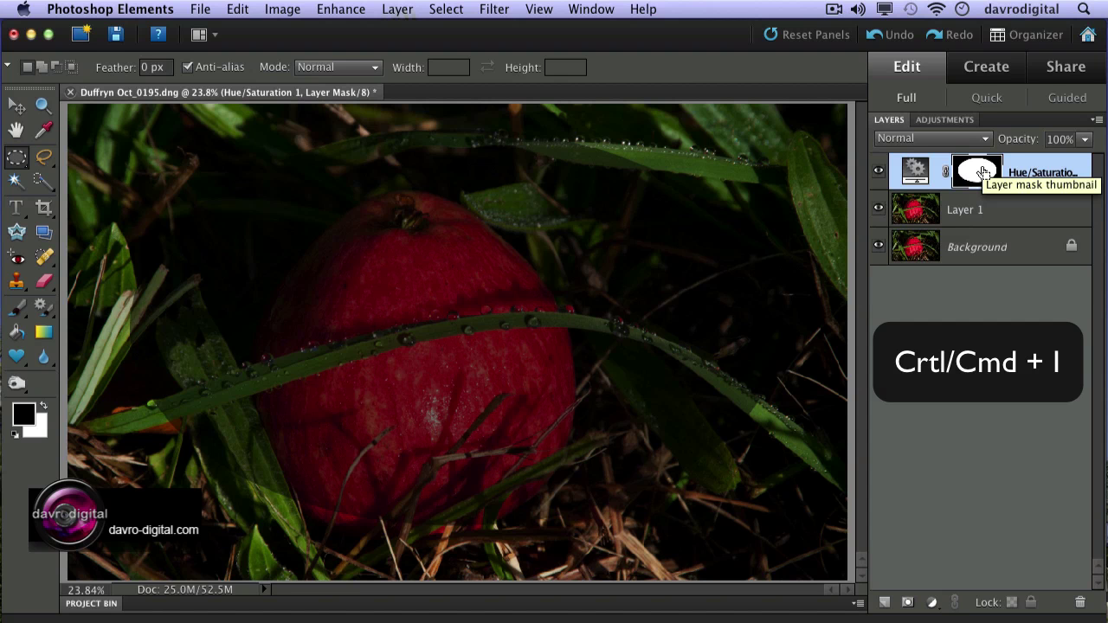
pyautogui.press('super+i')
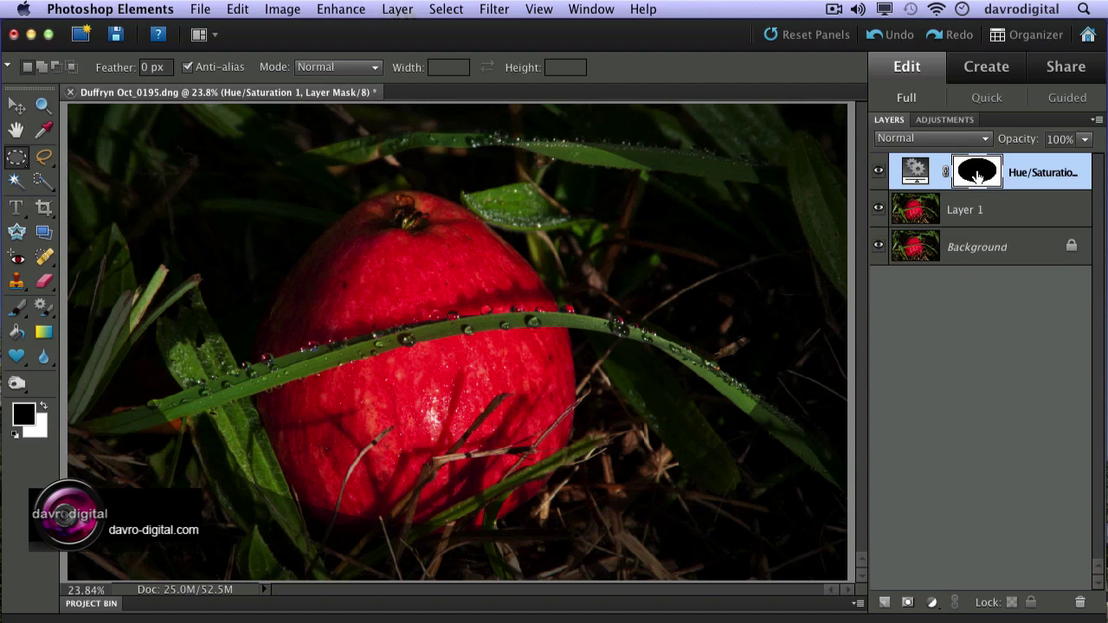
# Apply a Gaussian Blur of 52.1 pixels to the Hue/Saturation mask after trying smaller radii.
pyautogui.click(490, 11)
pyautogui.moveTo(502, 138)
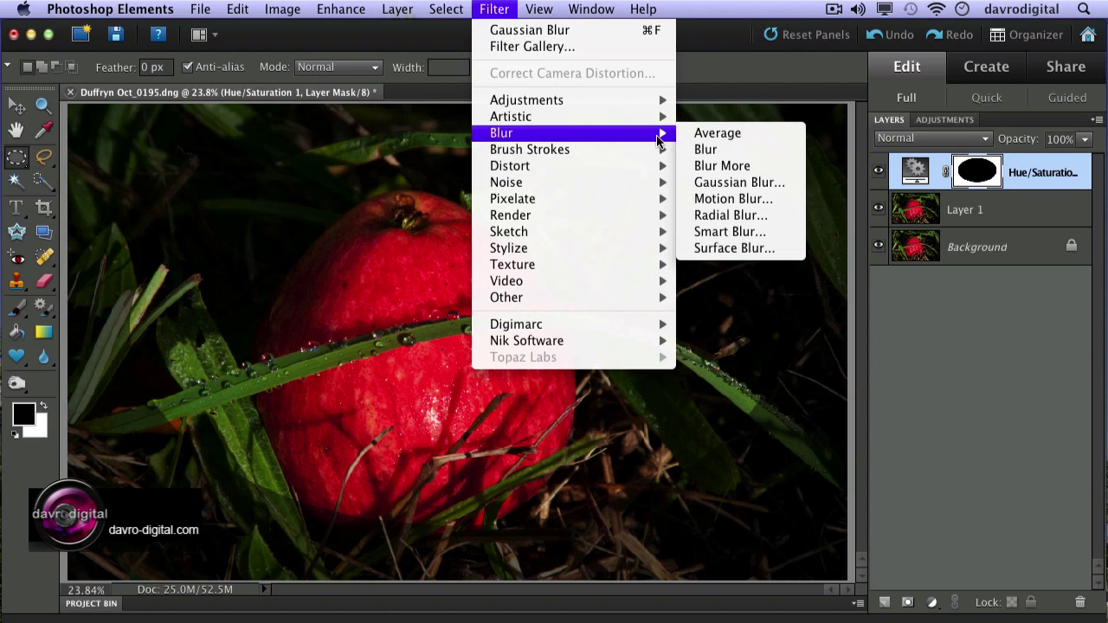
pyautogui.click(732, 182)
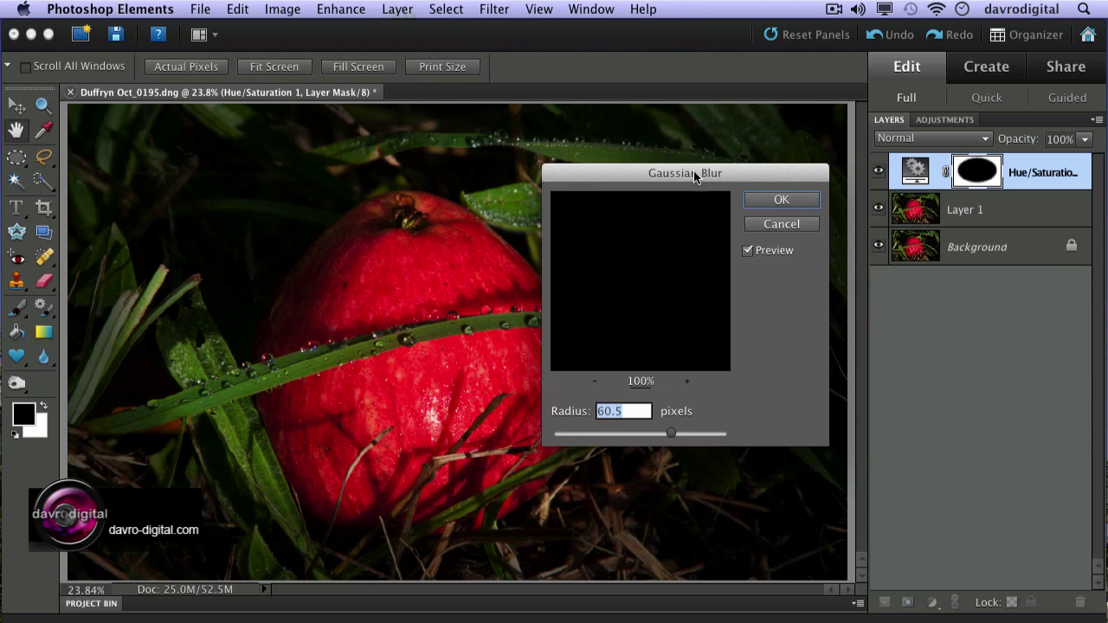
pyautogui.click(580, 433)
pyautogui.moveTo(578, 433); pyautogui.dragTo(541, 432)
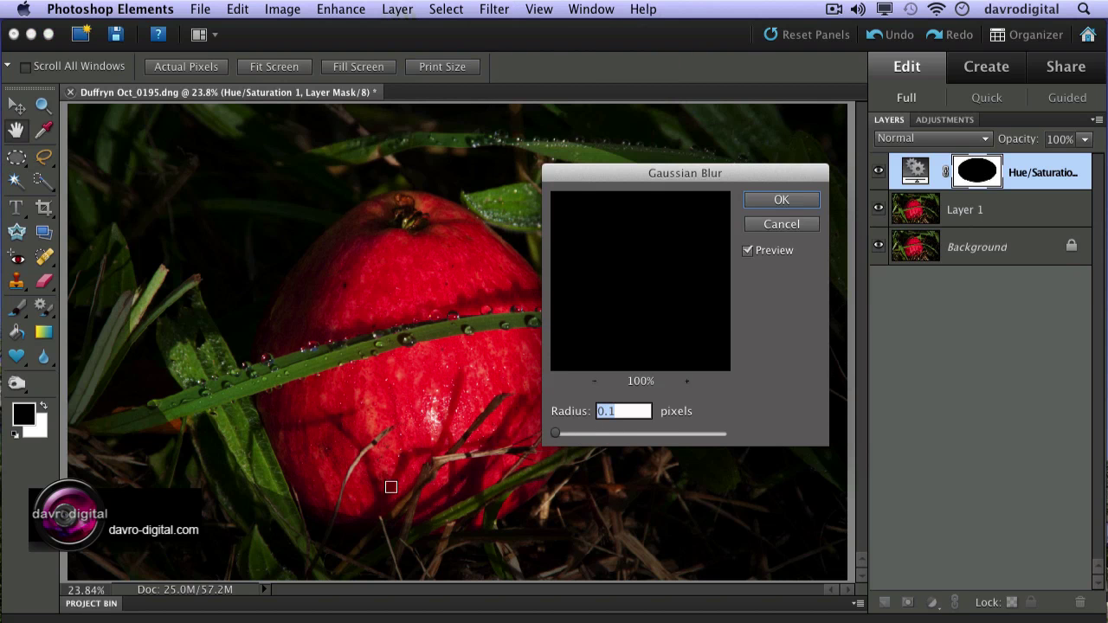
pyautogui.click(319, 506)
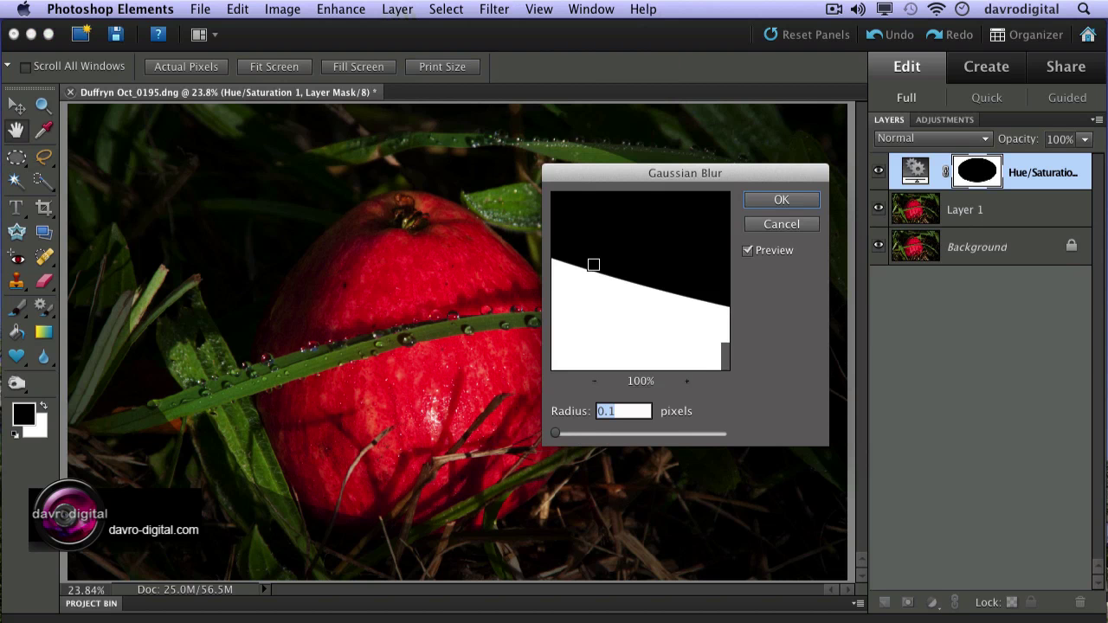
pyautogui.moveTo(691, 176); pyautogui.dragTo(946, 225)
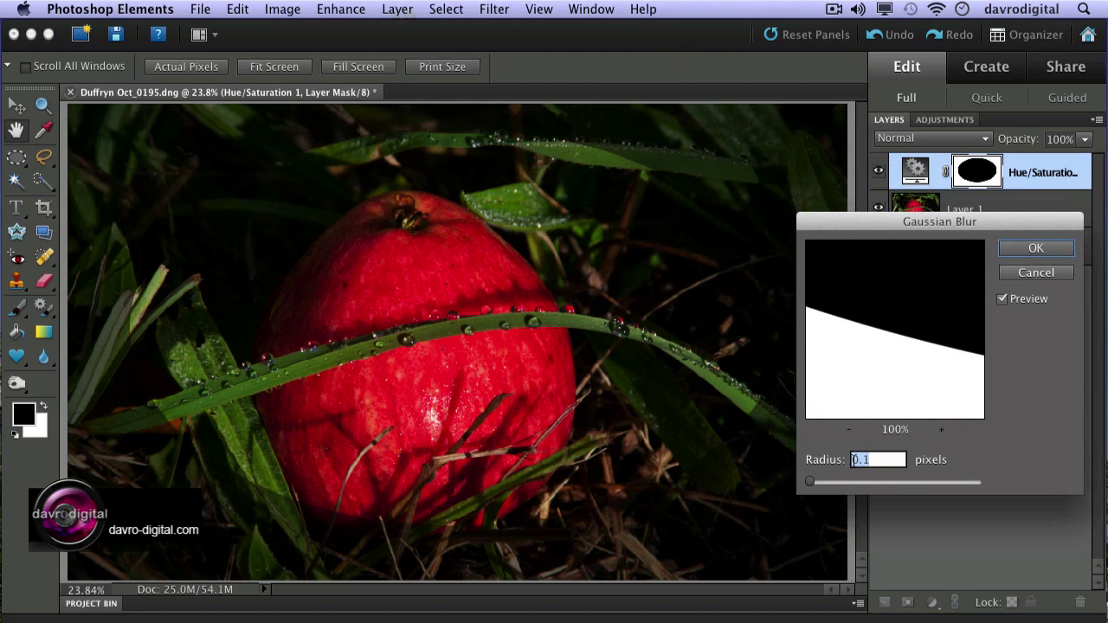
pyautogui.moveTo(811, 482); pyautogui.dragTo(831, 483)
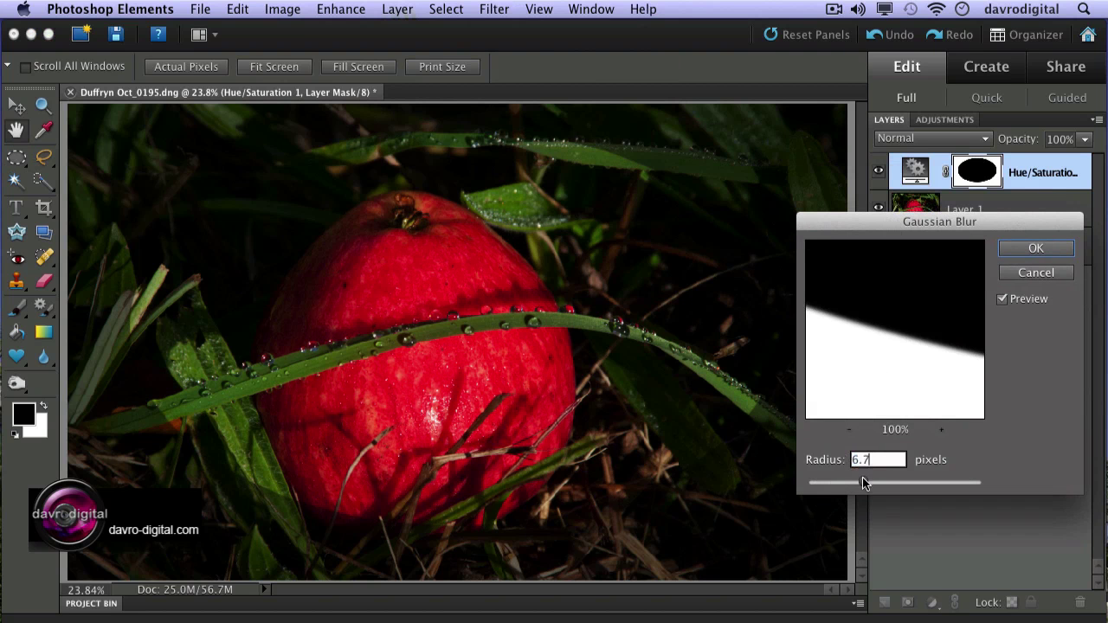
pyautogui.moveTo(862, 483); pyautogui.dragTo(733, 515)
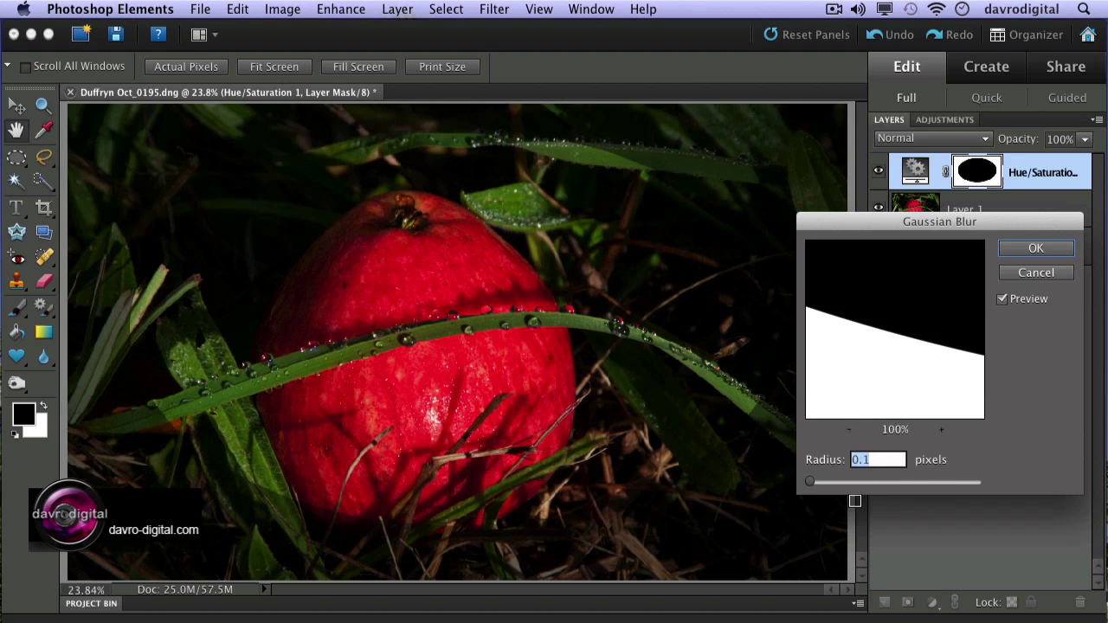
pyautogui.click(917, 483)
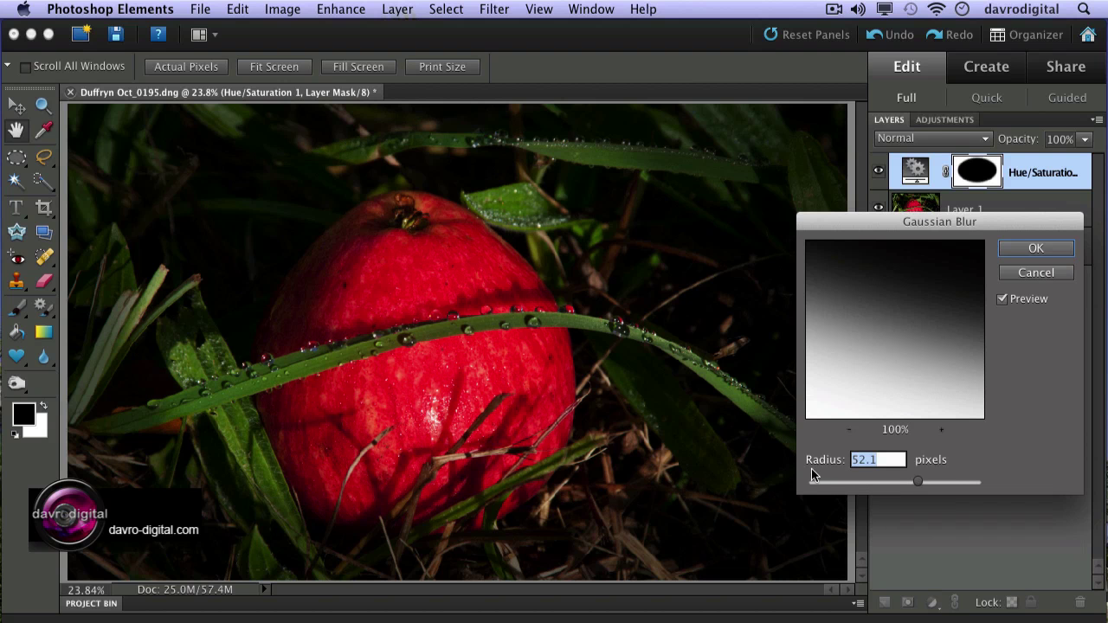
pyautogui.click(1036, 249)
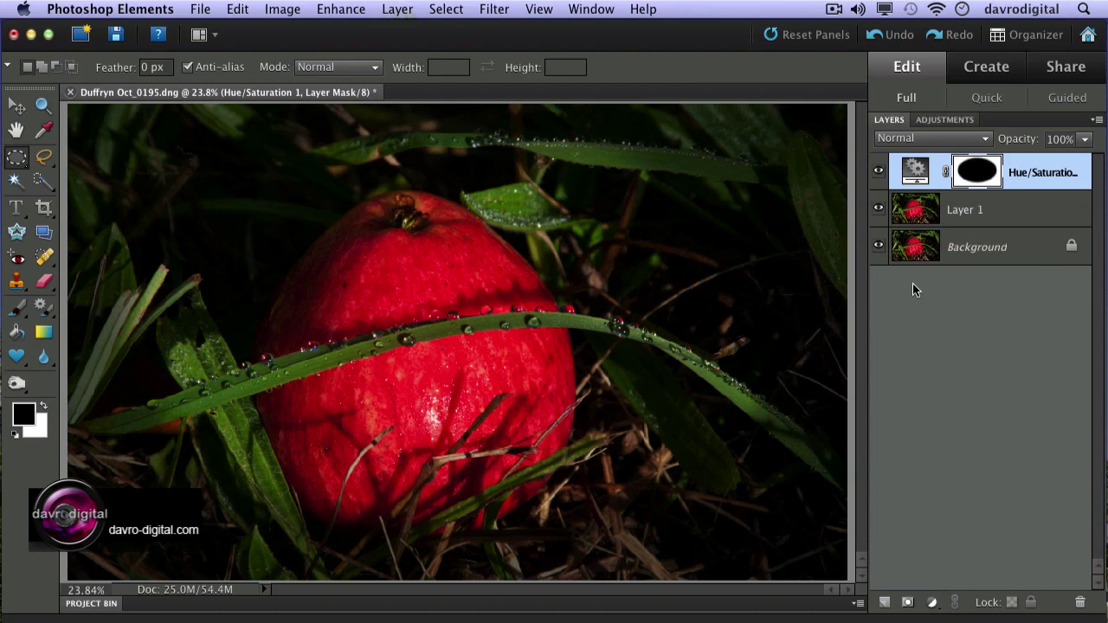
# Shift the blurred mask down and to the left with the Move tool.
pyautogui.click(17, 106)
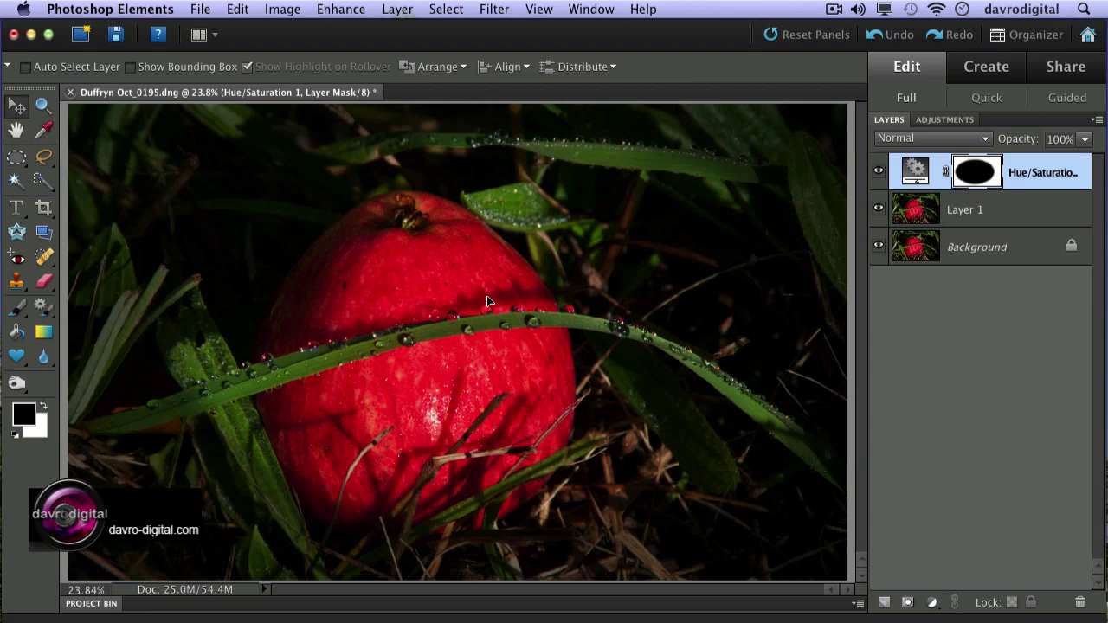
pyautogui.moveTo(483, 300); pyautogui.dragTo(481, 344)
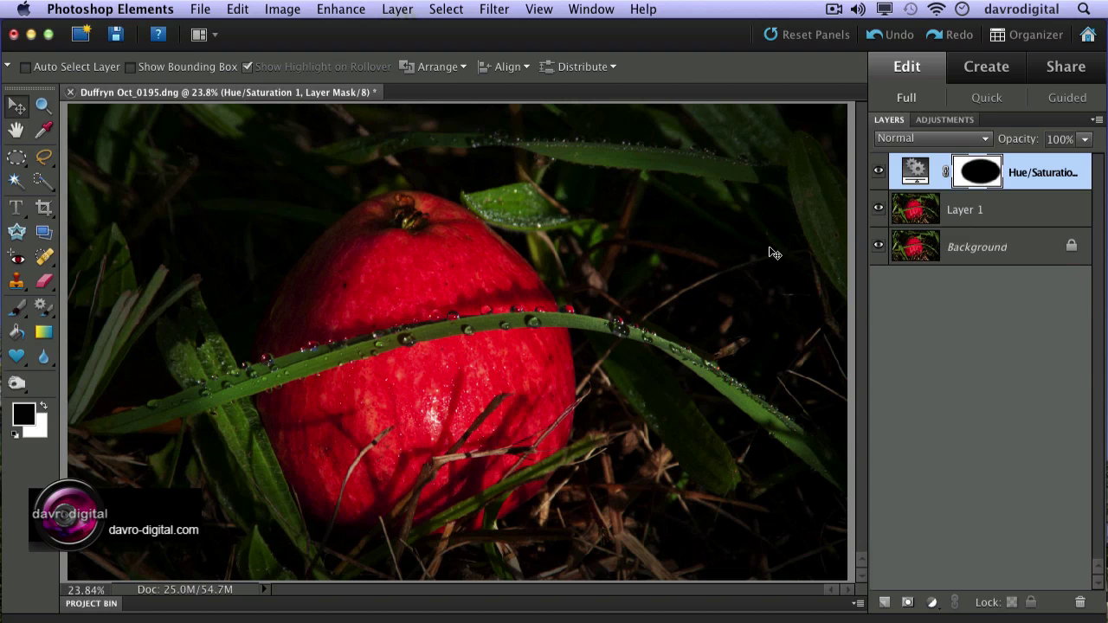
pyautogui.moveTo(616, 317); pyautogui.dragTo(524, 322)
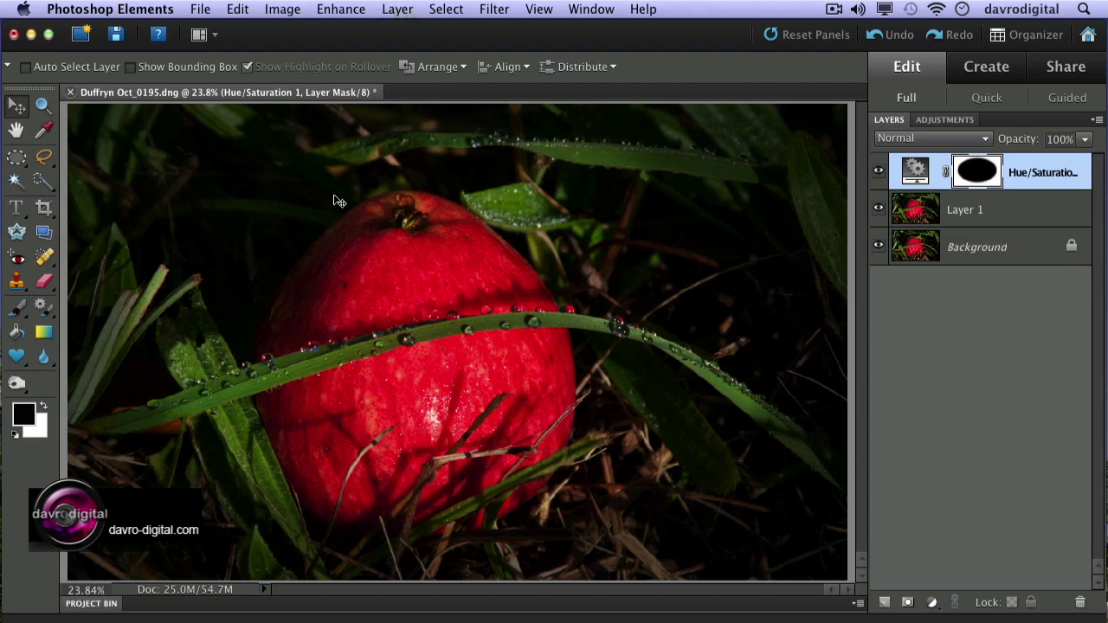
pyautogui.click(281, 11)
pyautogui.moveTo(295, 51)
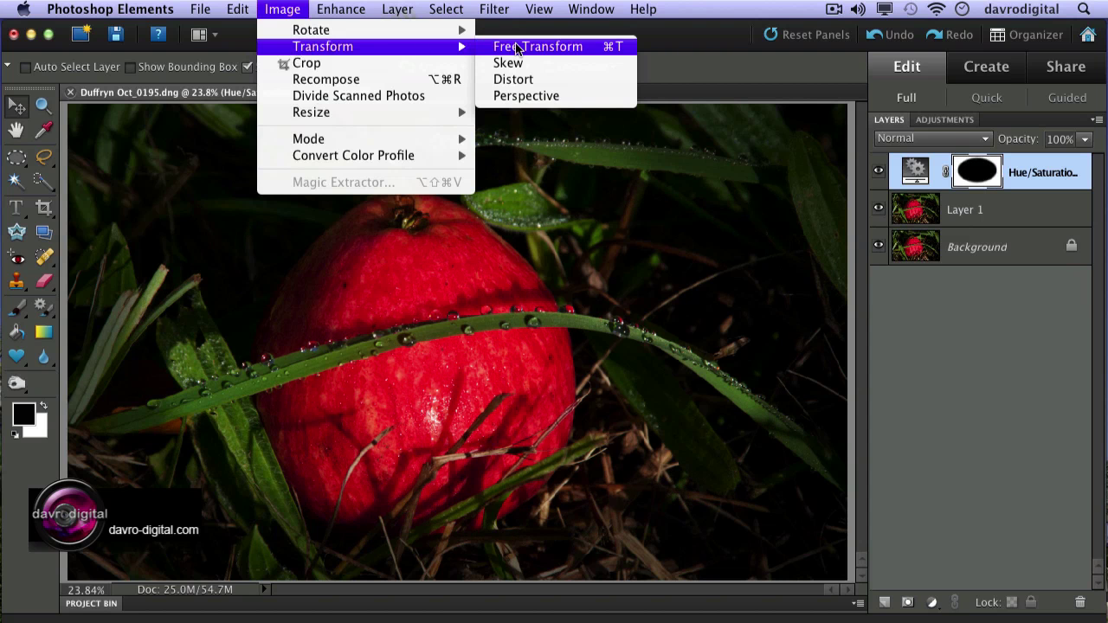
pyautogui.click(543, 33)
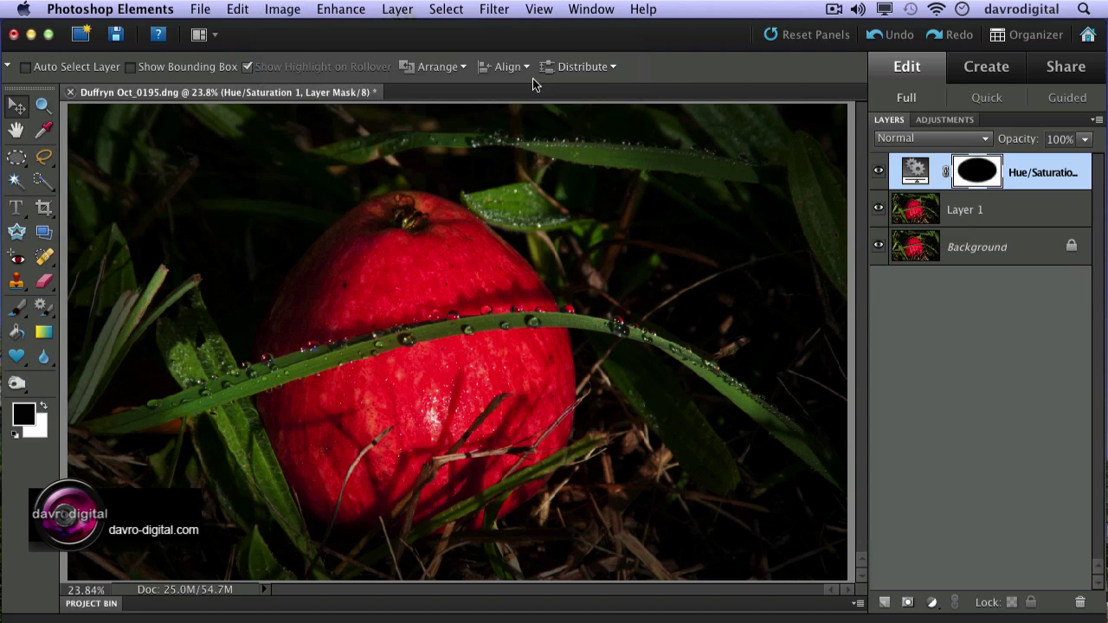
# Free-transform the mask to 98.3% width and 106.5% height, then commit.
pyautogui.press('super+t')
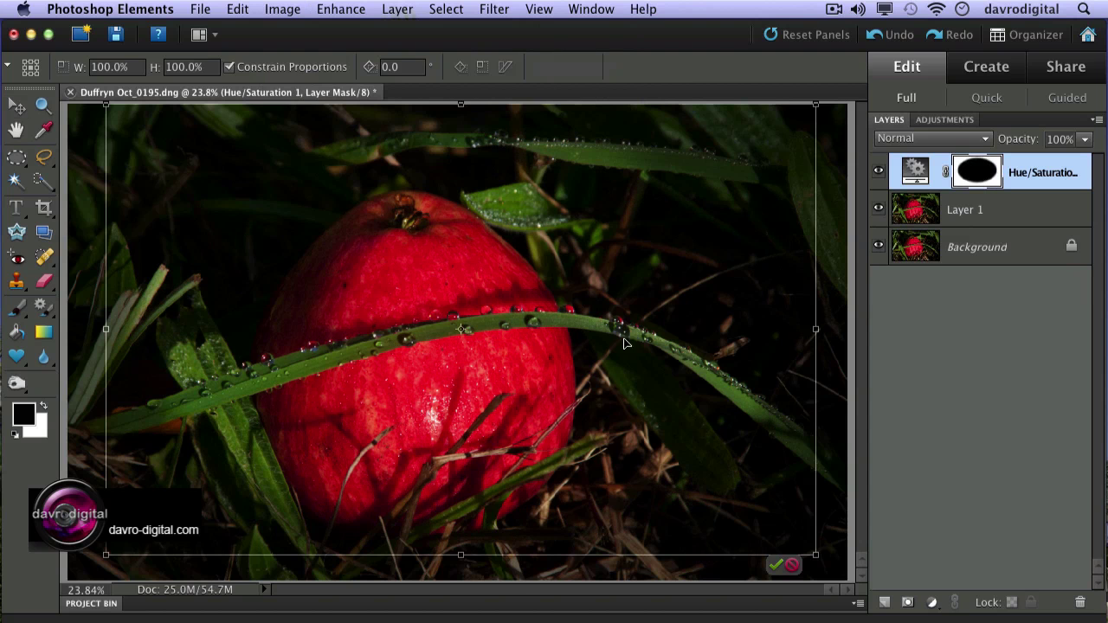
pyautogui.press('super+minus')
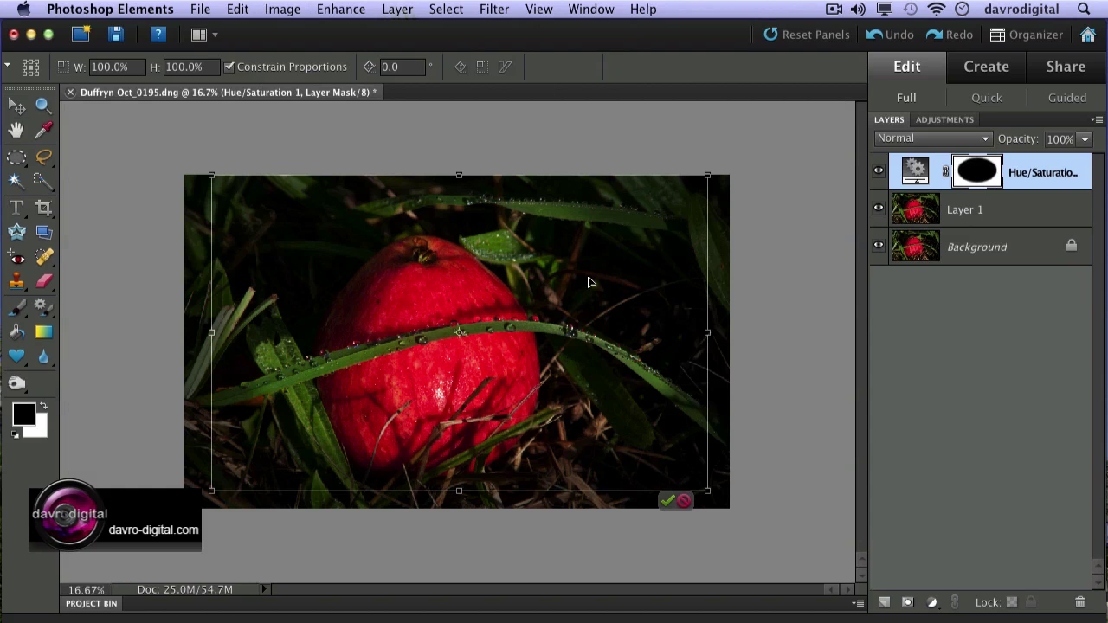
pyautogui.moveTo(708, 330)
pyautogui.mouseDown()
pyautogui.moveTo(726, 330)
pyautogui.moveTo(540, 330)
pyautogui.moveTo(729, 350)
pyautogui.moveTo(692, 339)
pyautogui.mouseUp()
pyautogui.moveTo(212, 331); pyautogui.dragTo(198, 337)
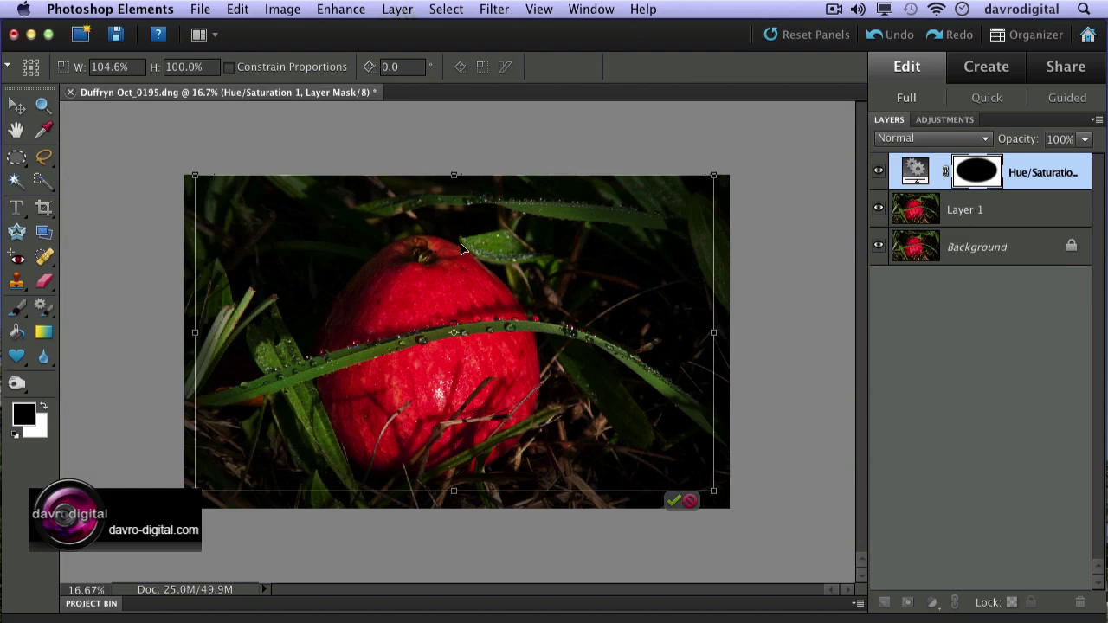
pyautogui.moveTo(454, 167); pyautogui.dragTo(454, 163)
pyautogui.moveTo(710, 329)
pyautogui.mouseDown()
pyautogui.moveTo(658, 330)
pyautogui.moveTo(711, 334)
pyautogui.mouseUp()
pyautogui.moveTo(453, 491); pyautogui.dragTo(445, 501)
pyautogui.moveTo(192, 325); pyautogui.dragTo(221, 337)
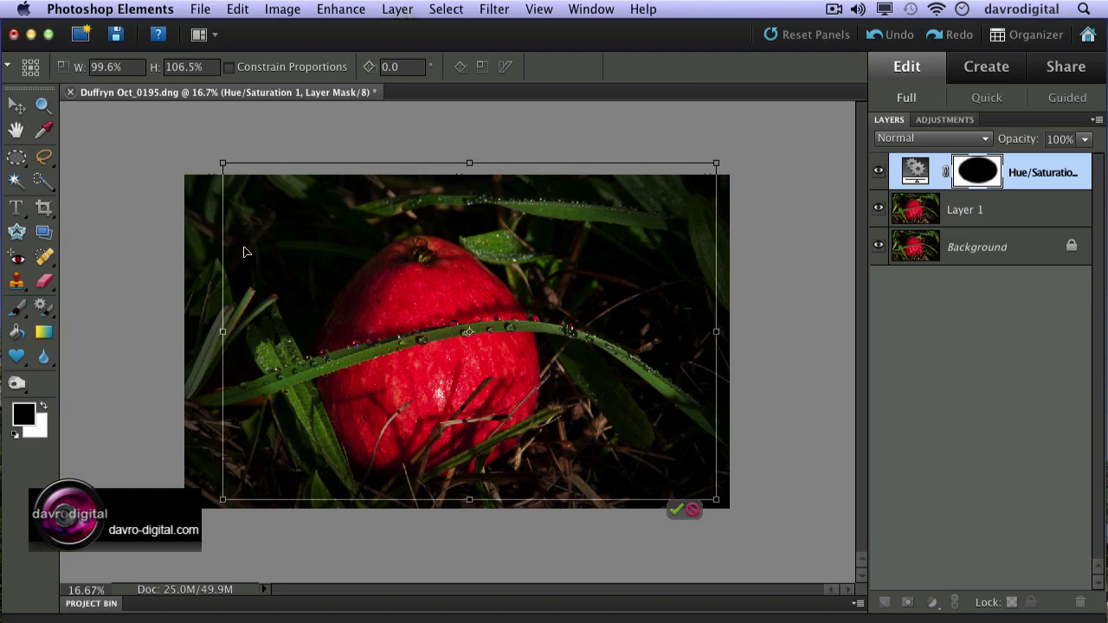
pyautogui.moveTo(712, 331); pyautogui.dragTo(705, 332)
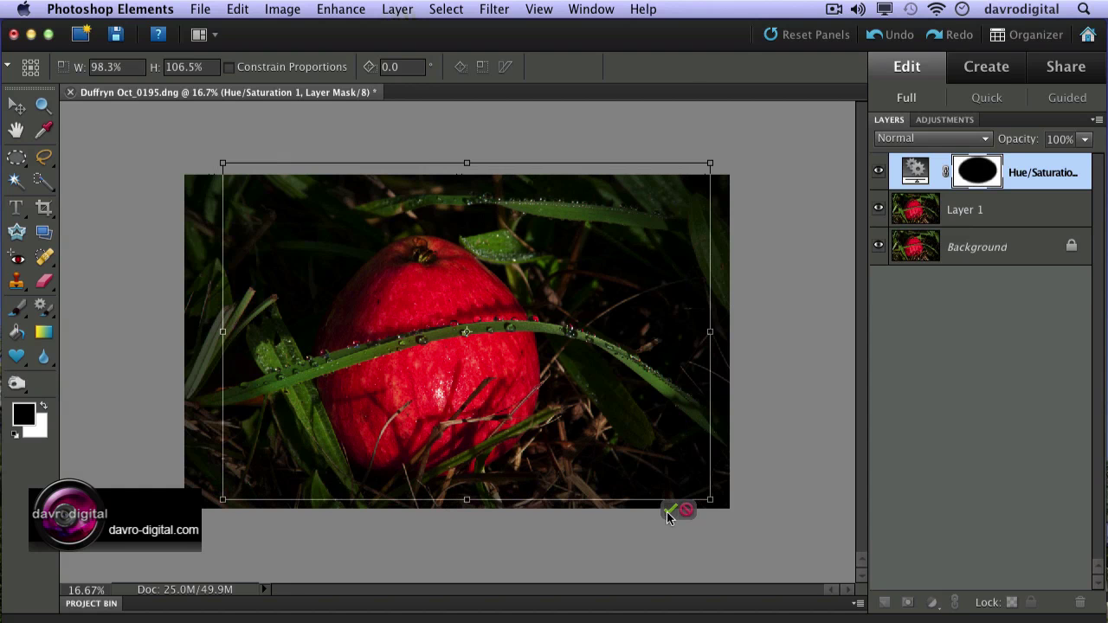
pyautogui.press('Return')
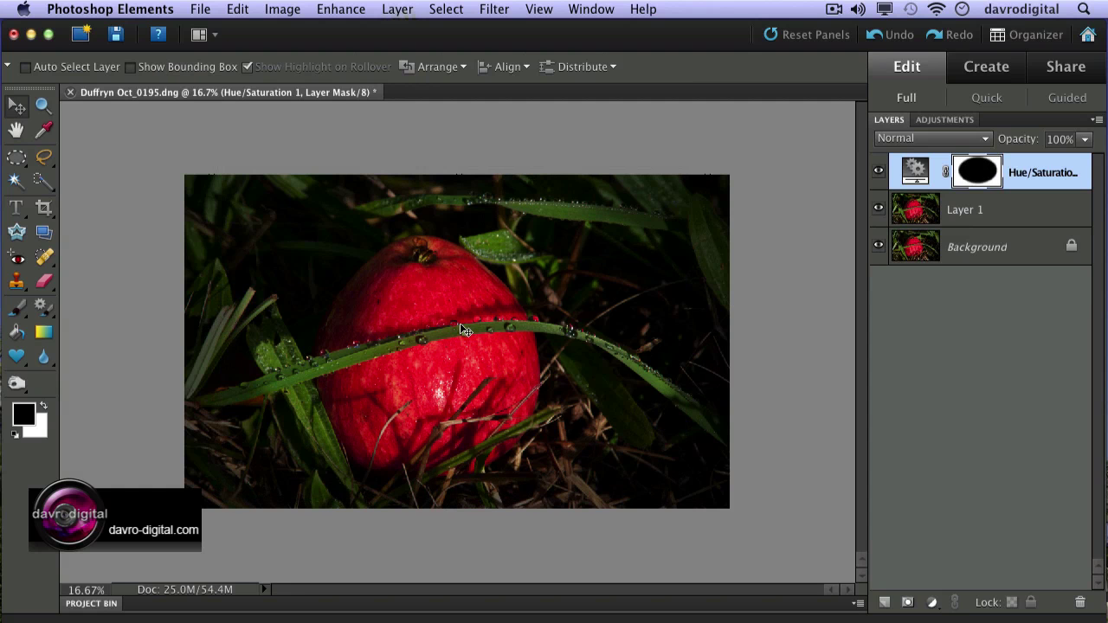
pyautogui.press('super+0')
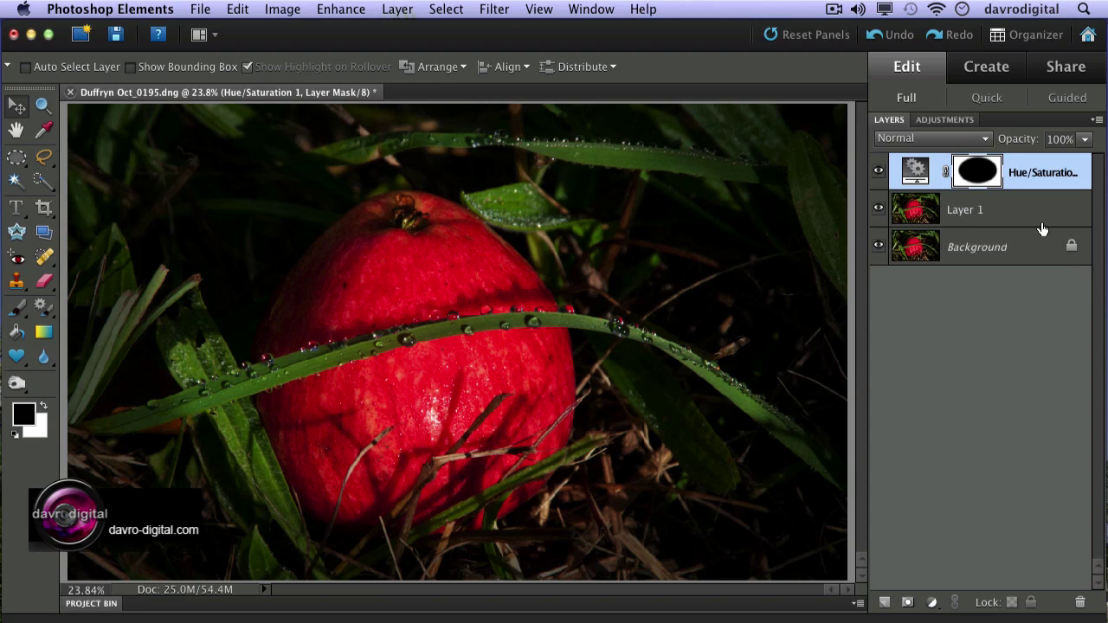
pyautogui.click(877, 173)
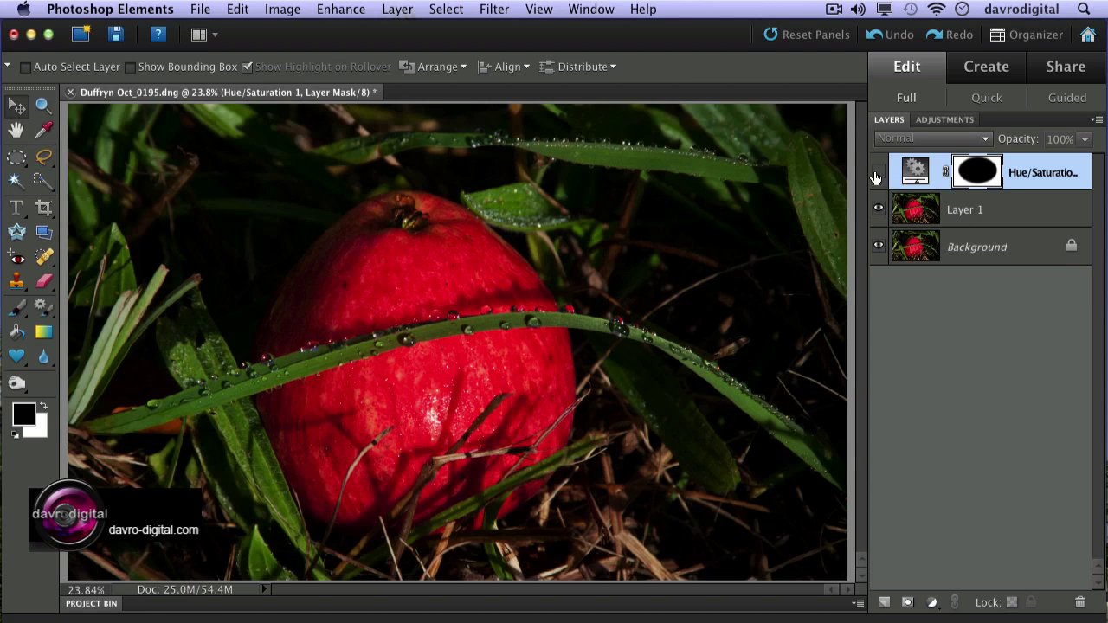
pyautogui.click(877, 173)
pyautogui.click(876, 176)
pyautogui.click(877, 176)
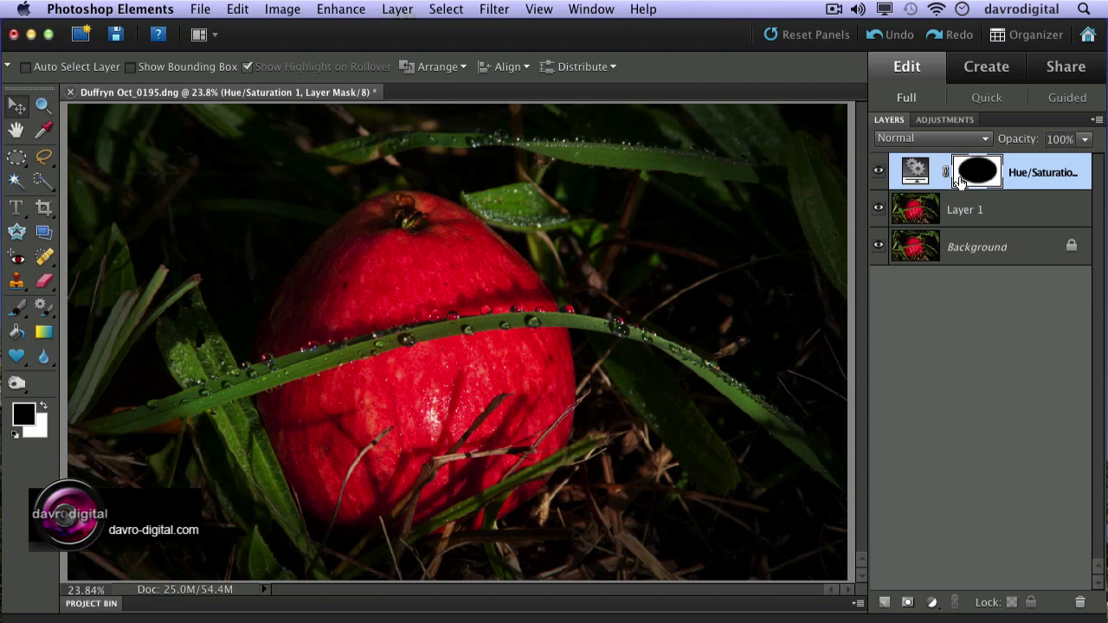
# Set up a radial Foreground to Transparent gradient at 100% opacity.
pyautogui.click(45, 336)
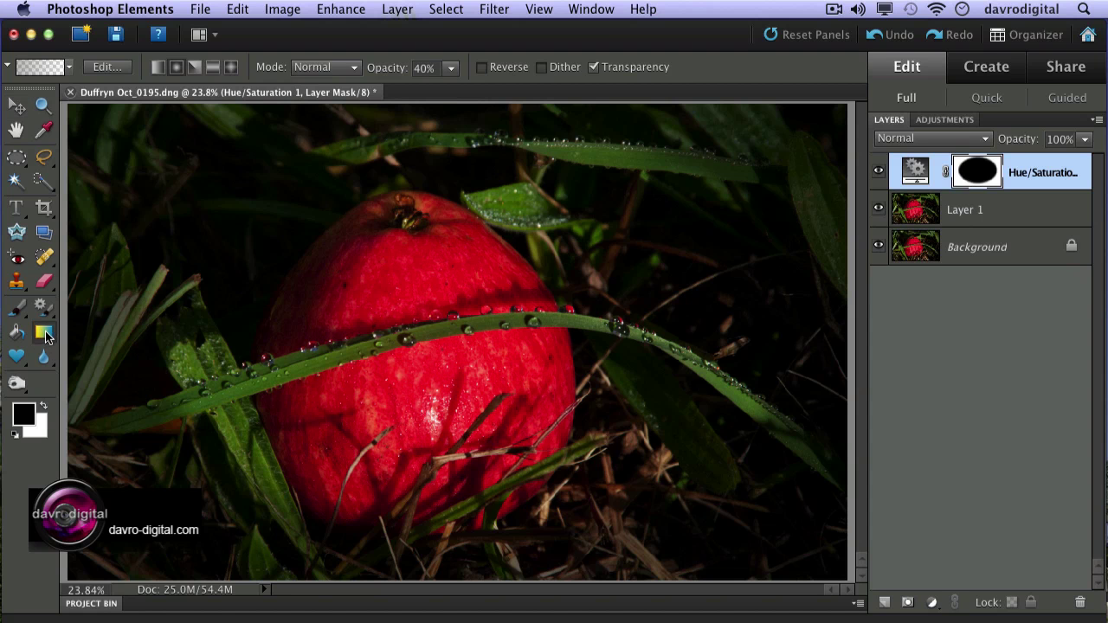
pyautogui.click(177, 68)
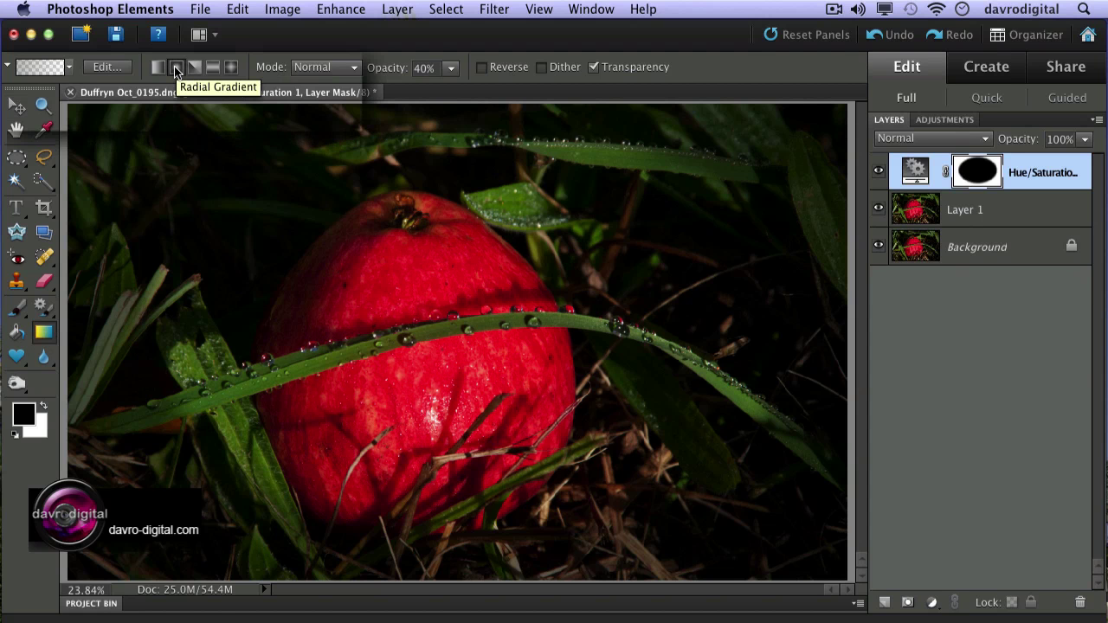
pyautogui.click(109, 68)
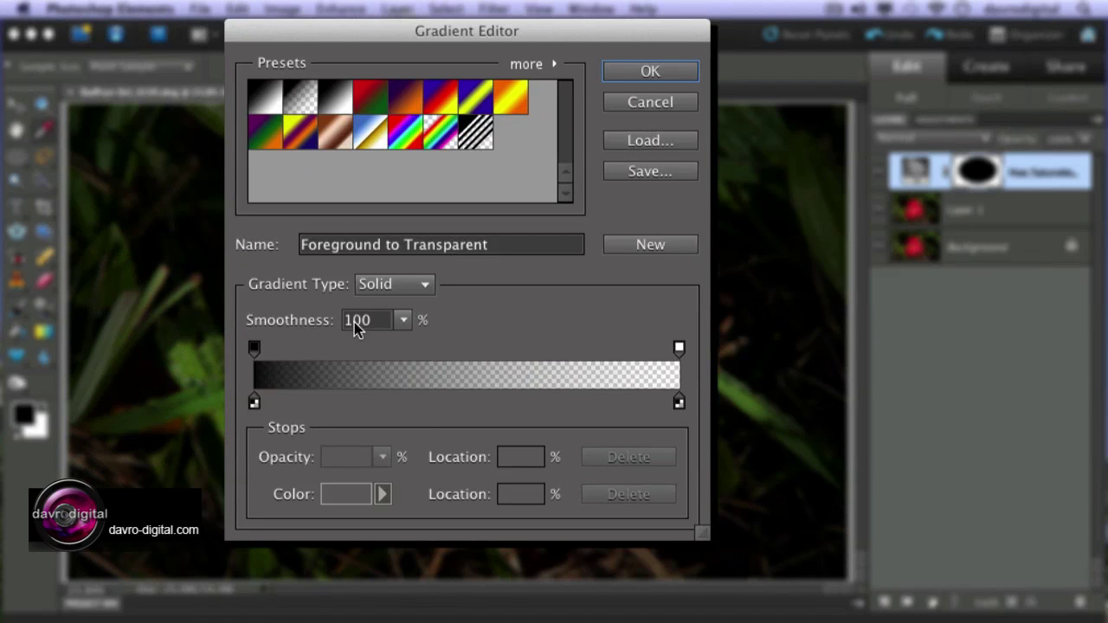
pyautogui.click(271, 102)
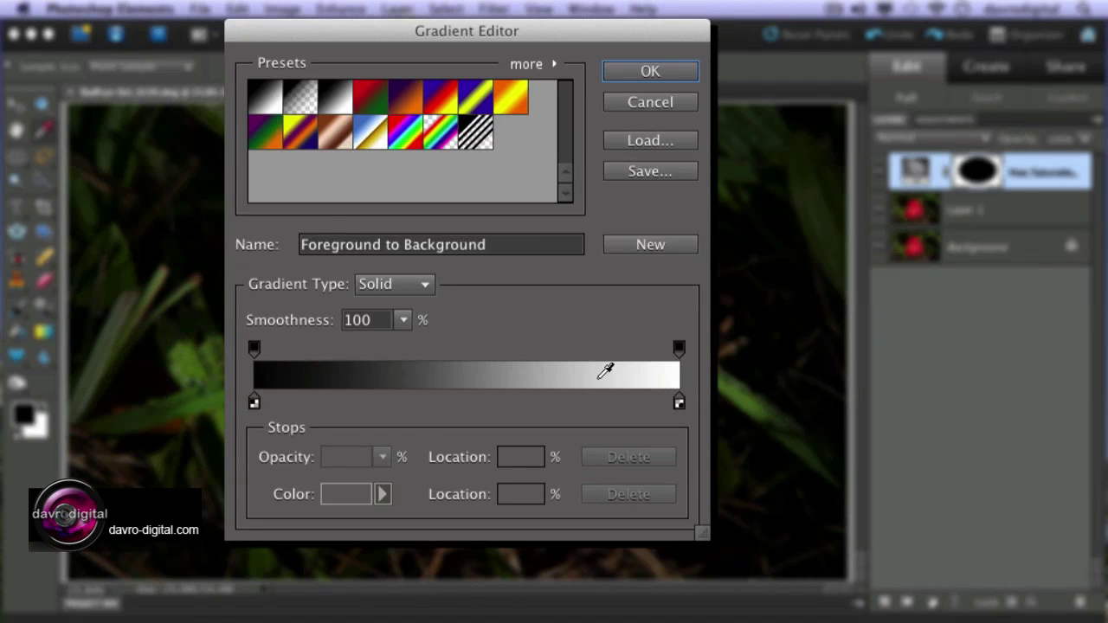
pyautogui.click(305, 95)
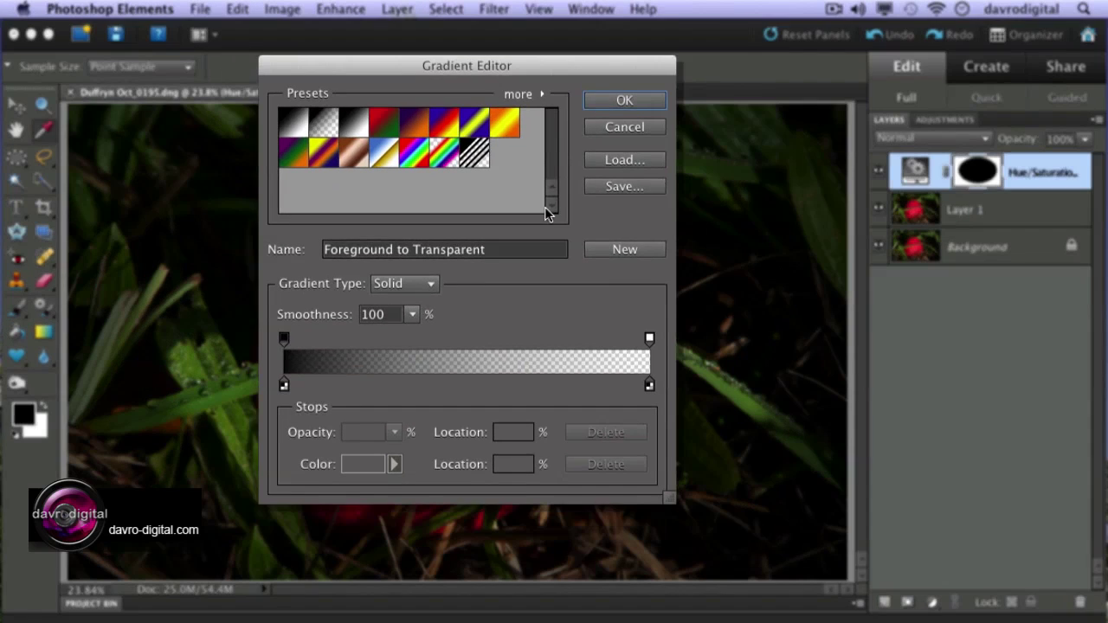
pyautogui.click(602, 116)
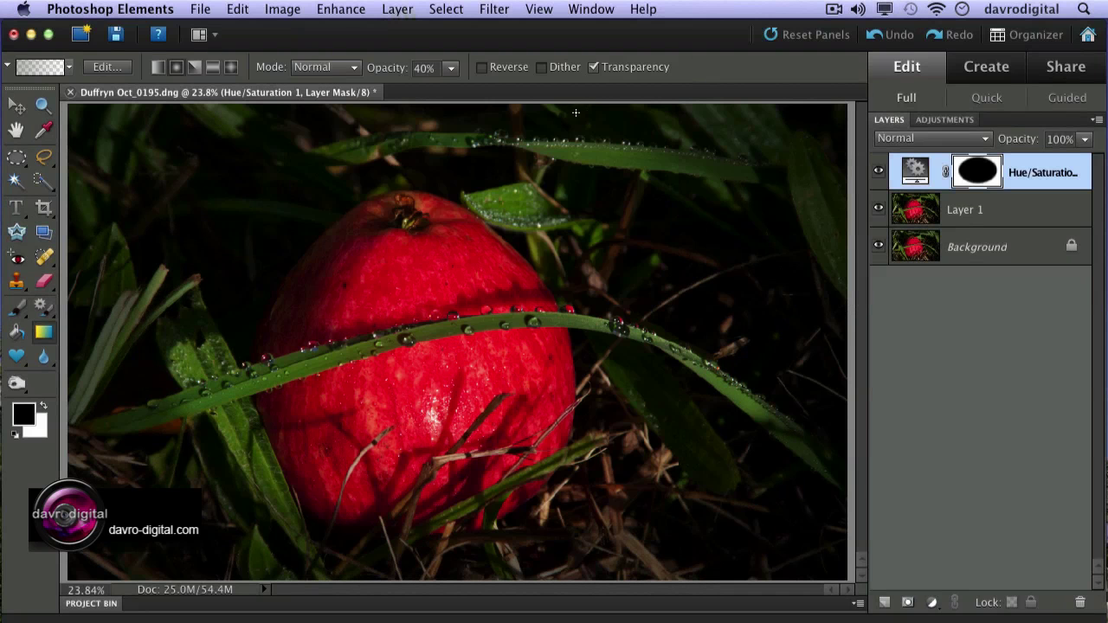
pyautogui.click(450, 73)
pyautogui.moveTo(451, 90); pyautogui.dragTo(508, 92)
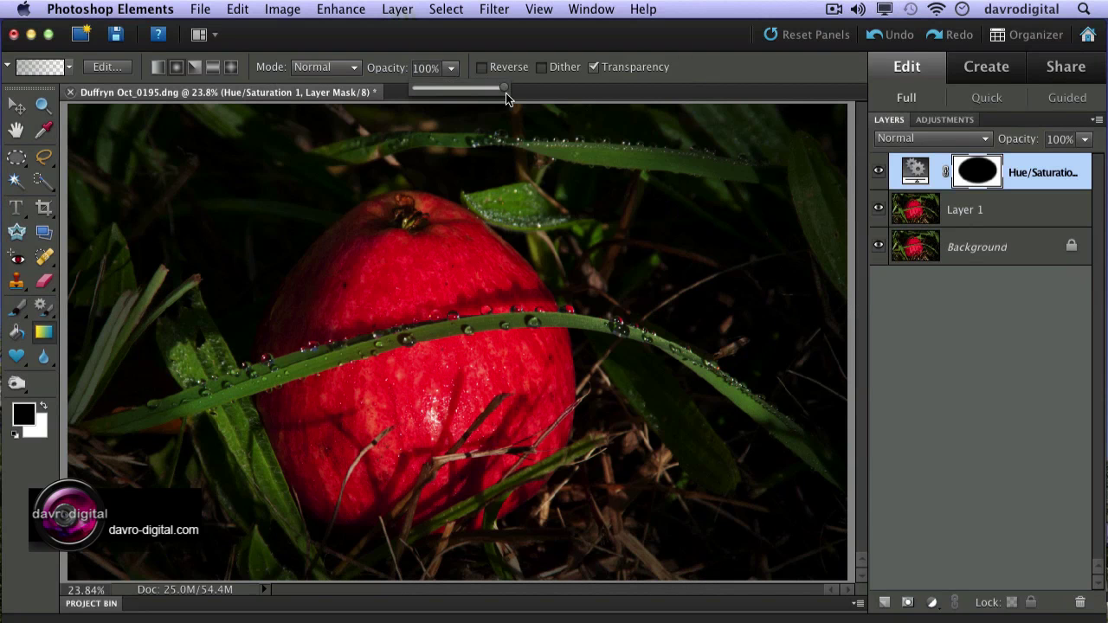
# Set gradient opacity to 40% and drag short gradients along the right-hand grass blades on the mask.
pyautogui.click(742, 67)
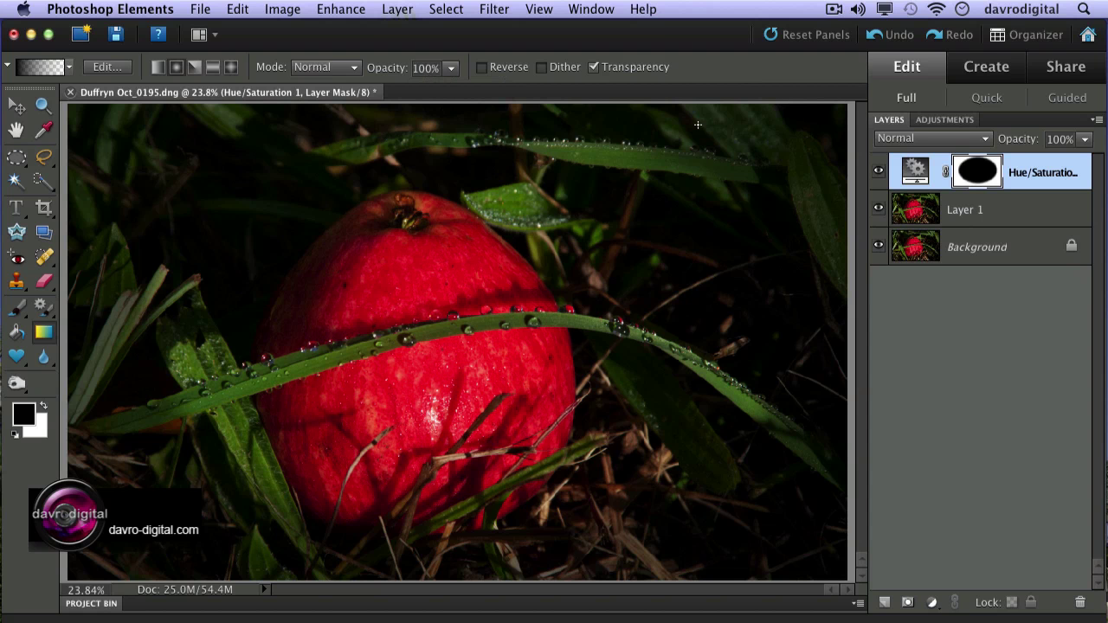
pyautogui.press('4')
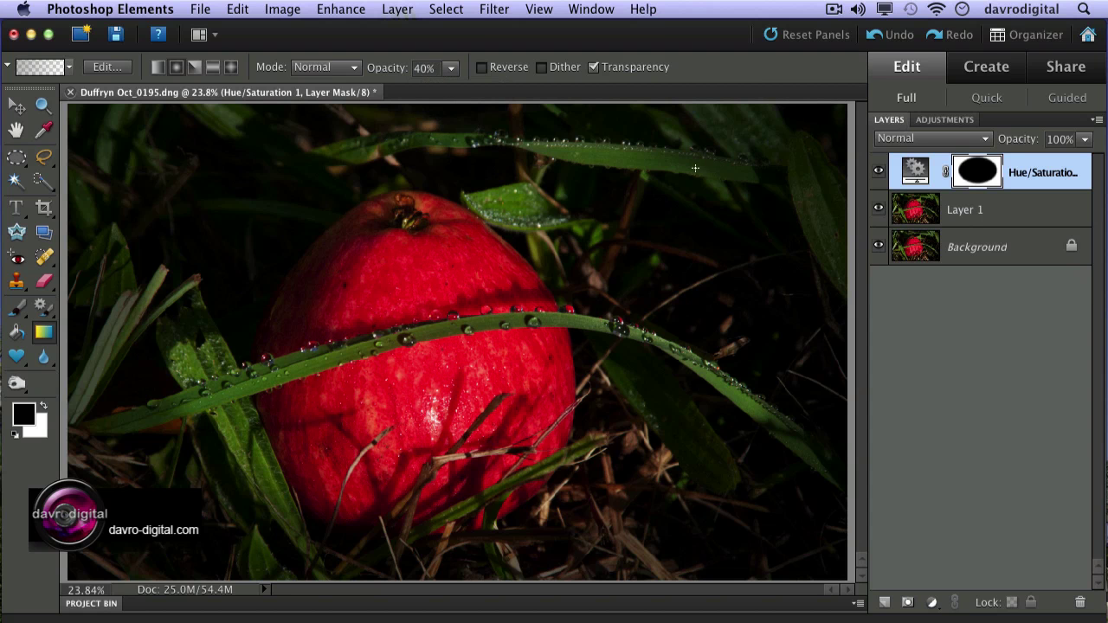
pyautogui.moveTo(634, 161); pyautogui.dragTo(773, 172)
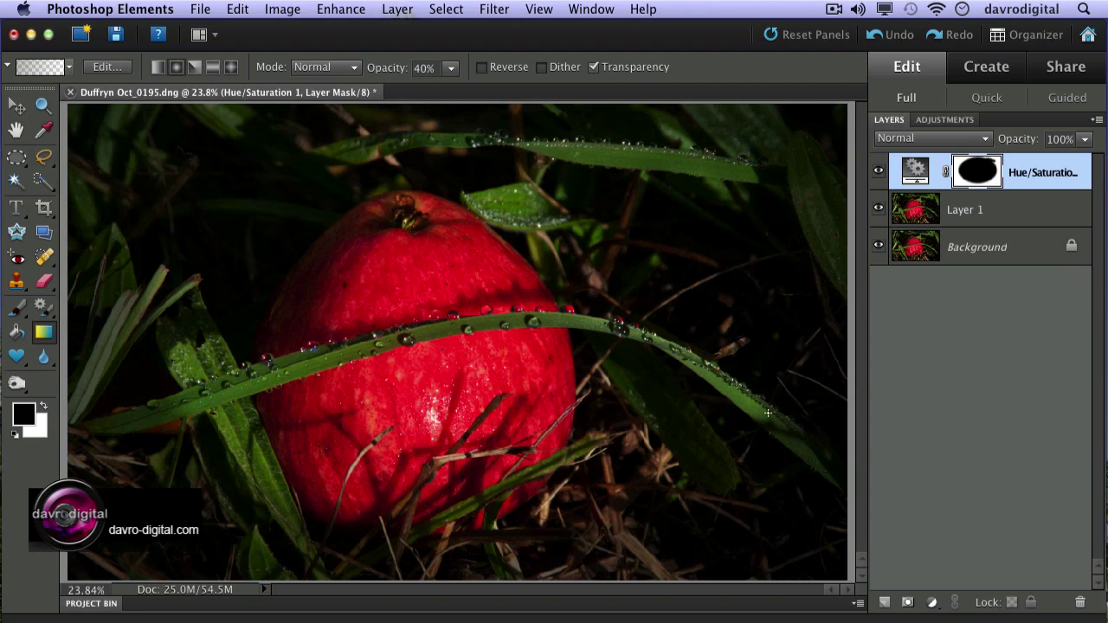
pyautogui.moveTo(766, 415); pyautogui.dragTo(793, 430)
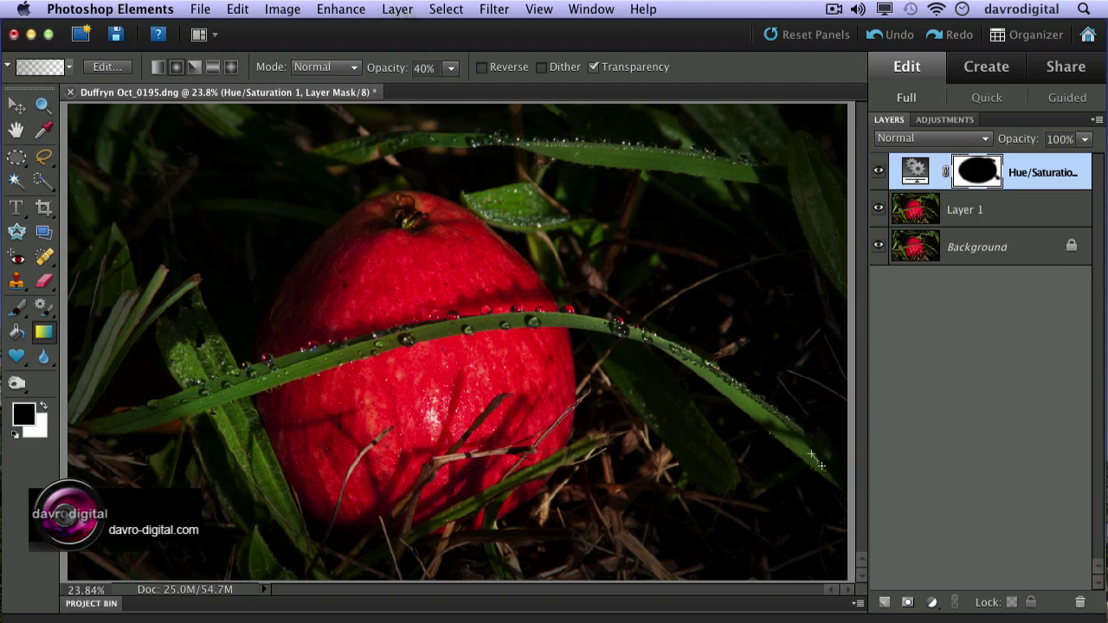
pyautogui.moveTo(782, 422); pyautogui.dragTo(795, 439)
pyautogui.moveTo(744, 392); pyautogui.dragTo(683, 368)
pyautogui.moveTo(187, 399); pyautogui.dragTo(142, 416)
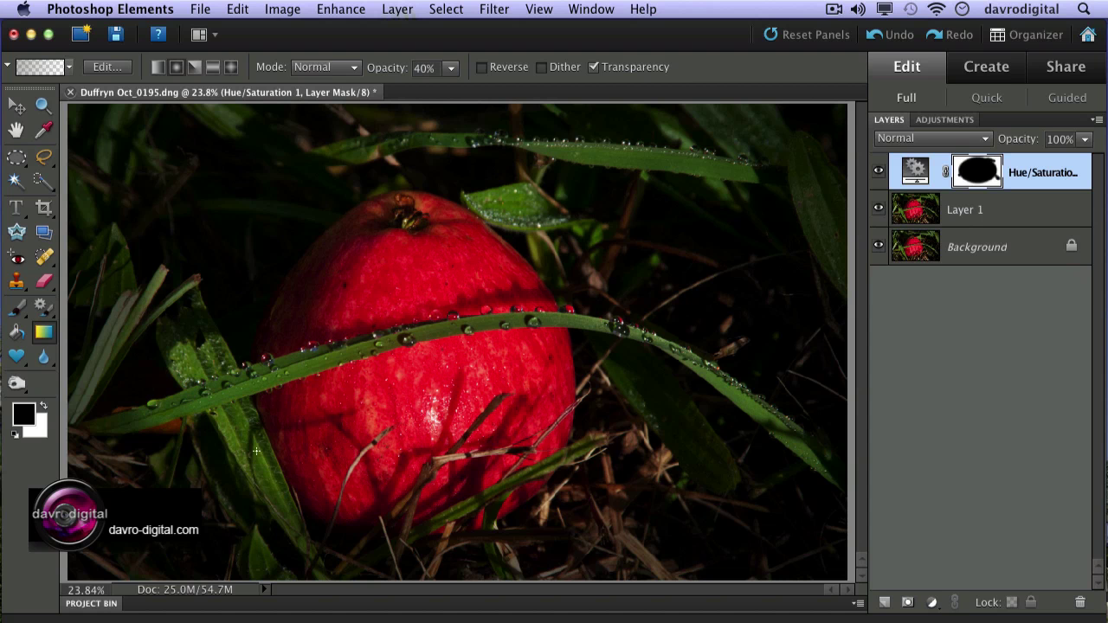
# Compare with the adjustment hidden, switch to white, and drag gradients over the lower-left grass and leaf.
pyautogui.click(879, 173)
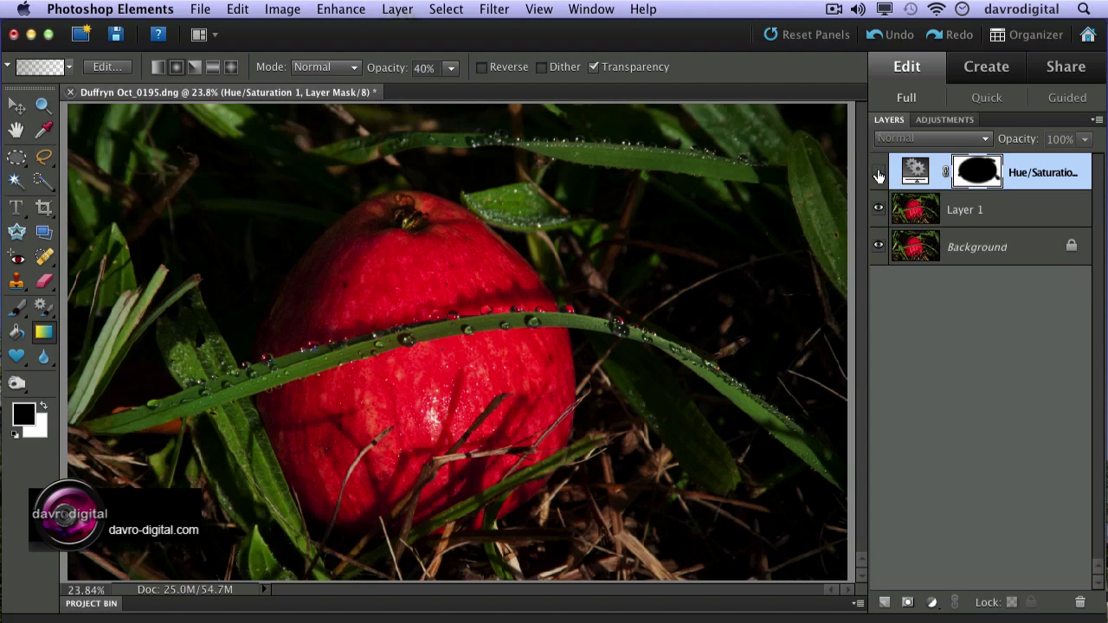
pyautogui.click(879, 173)
pyautogui.click(880, 174)
pyautogui.click(881, 174)
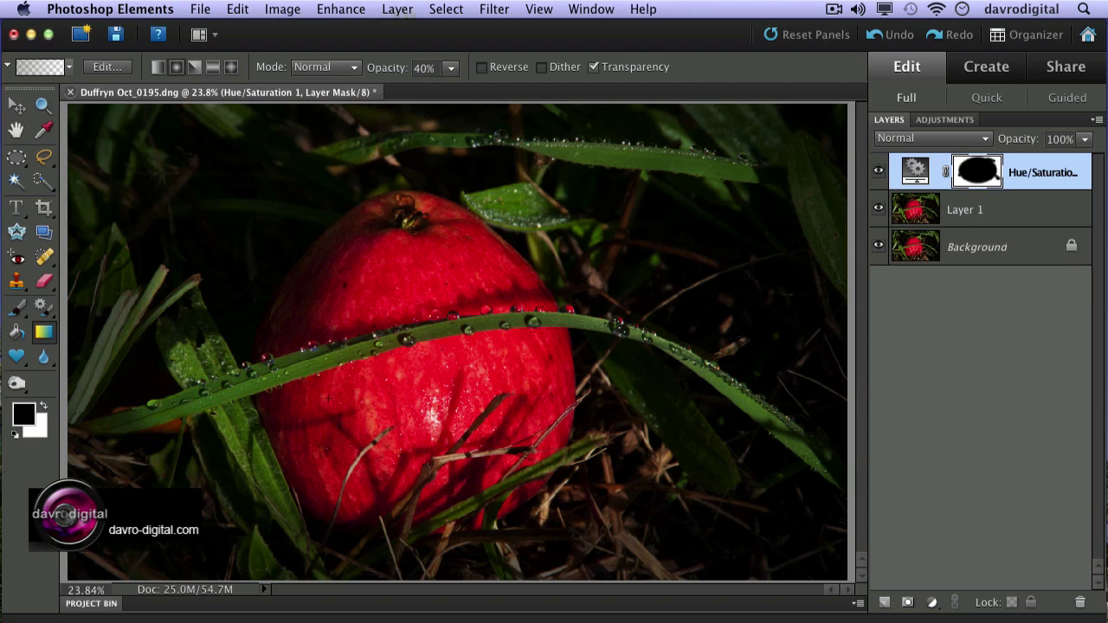
pyautogui.press('x')
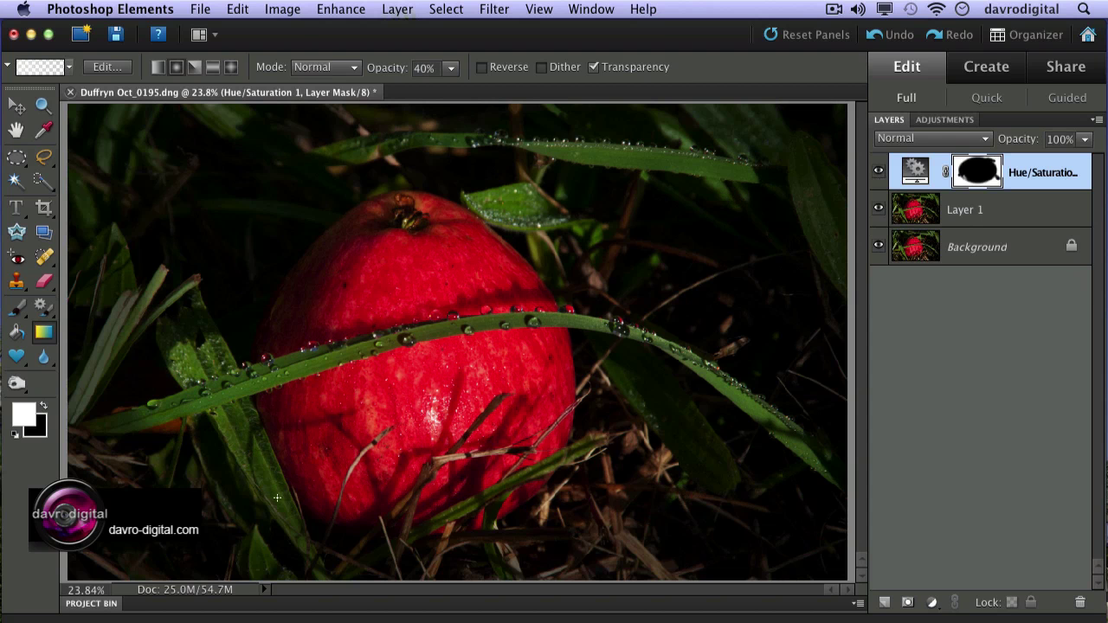
pyautogui.moveTo(281, 503); pyautogui.dragTo(296, 528)
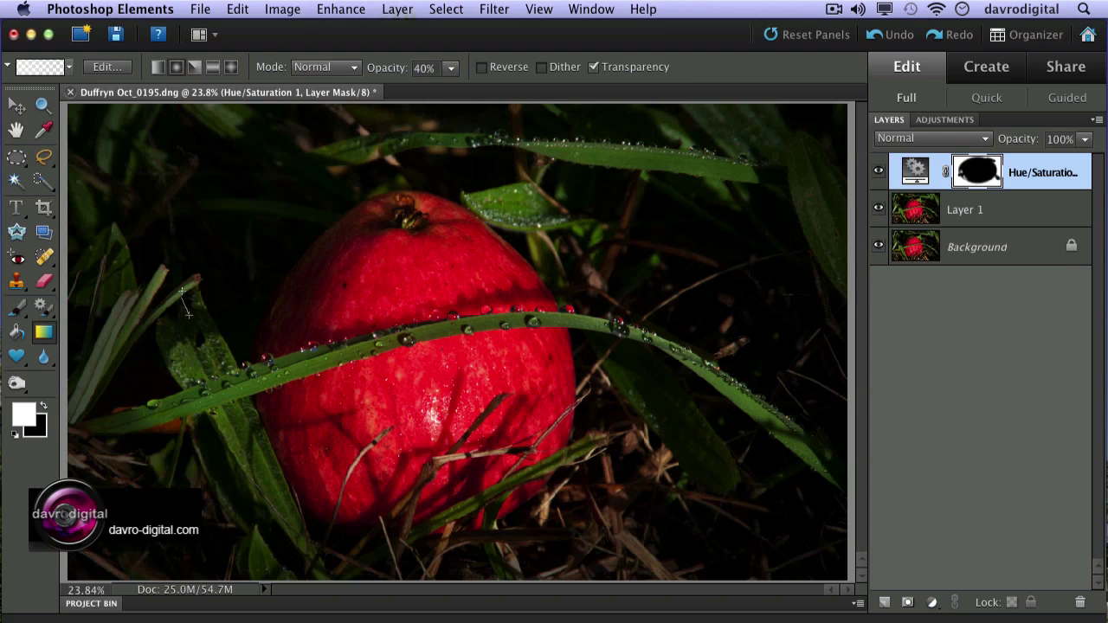
pyautogui.moveTo(191, 312); pyautogui.dragTo(206, 332)
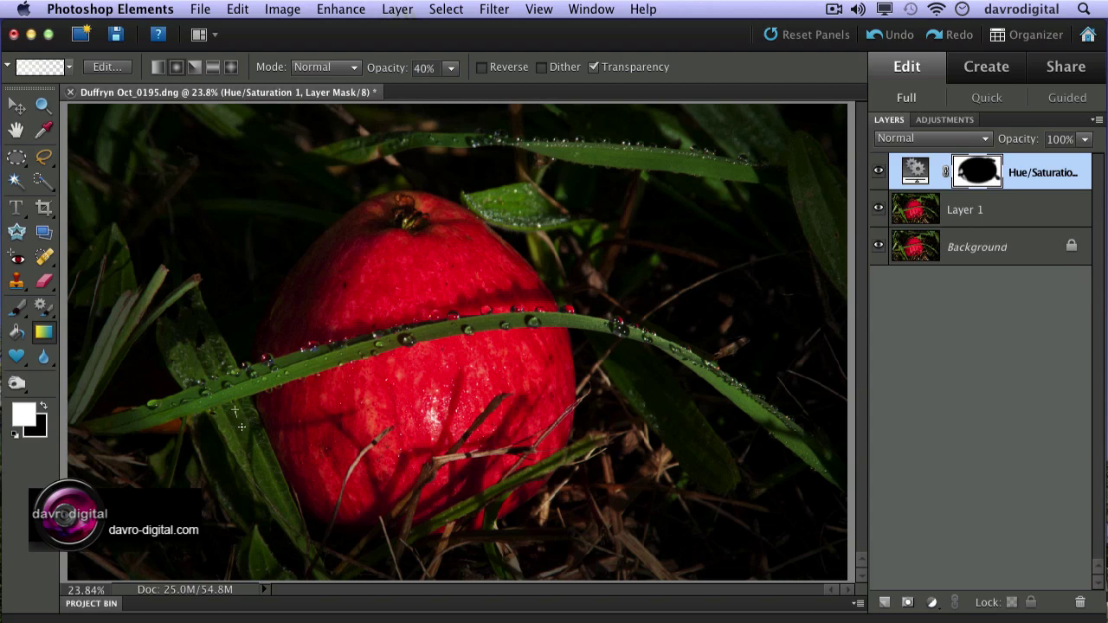
pyautogui.moveTo(261, 485); pyautogui.dragTo(251, 450)
pyautogui.keyDown('alt'); pyautogui.click(978, 177); pyautogui.keyUp('alt')
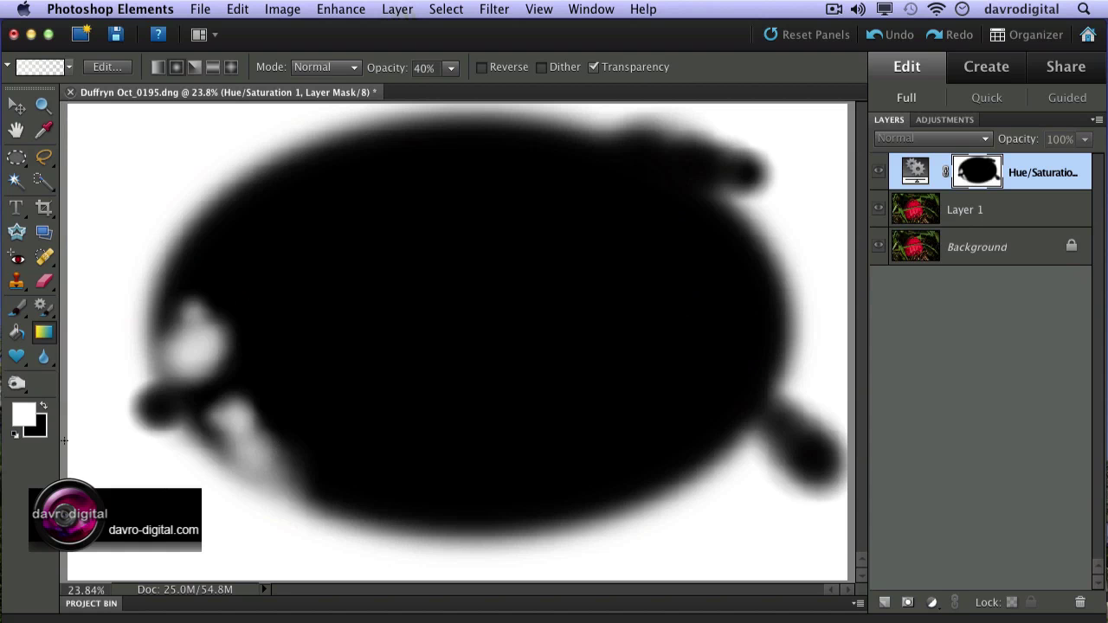
pyautogui.click(44, 407)
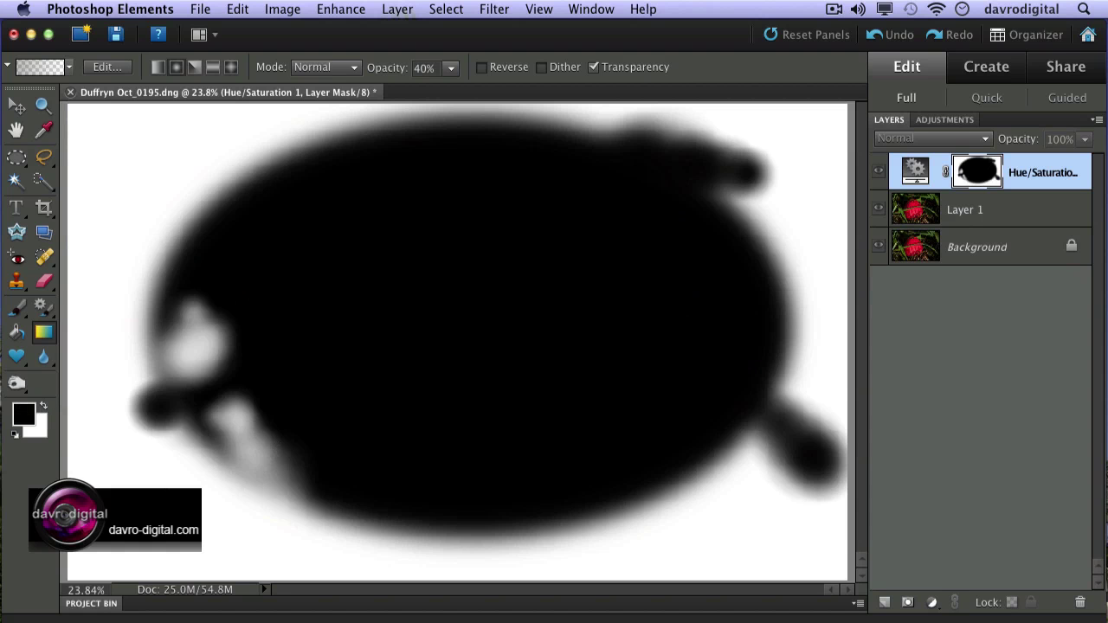
pyautogui.moveTo(208, 499); pyautogui.dragTo(147, 519)
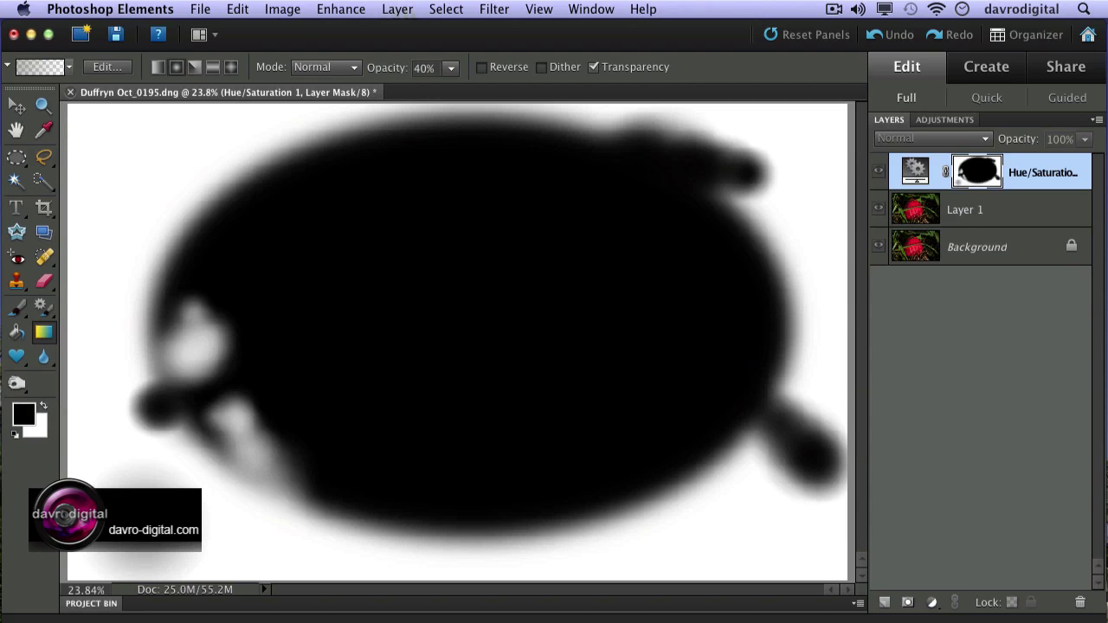
pyautogui.press('super+z')
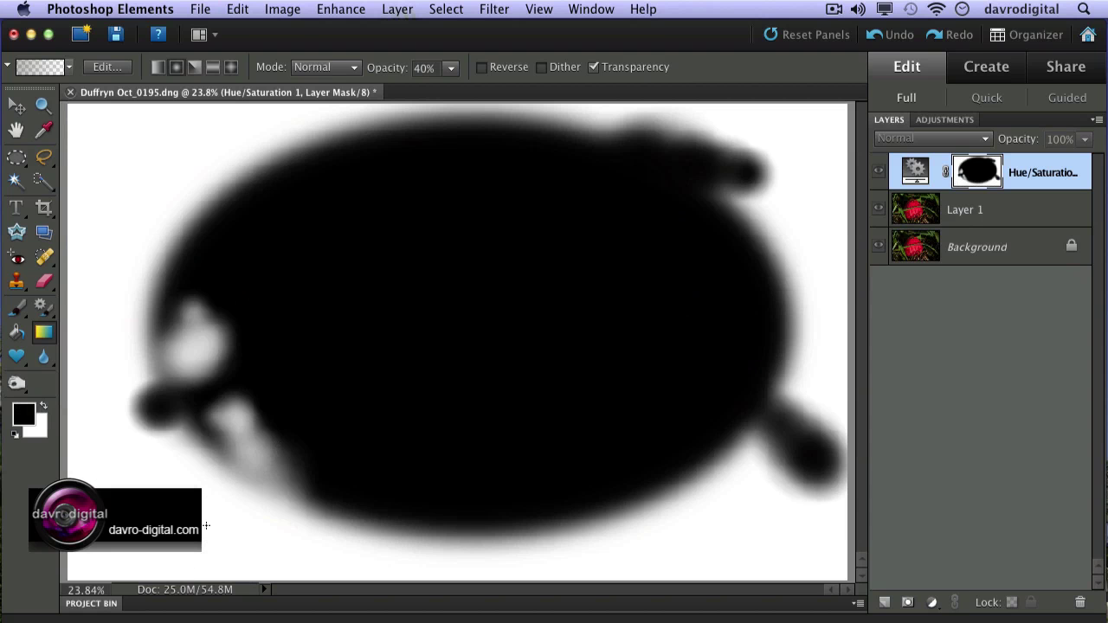
pyautogui.click(879, 172)
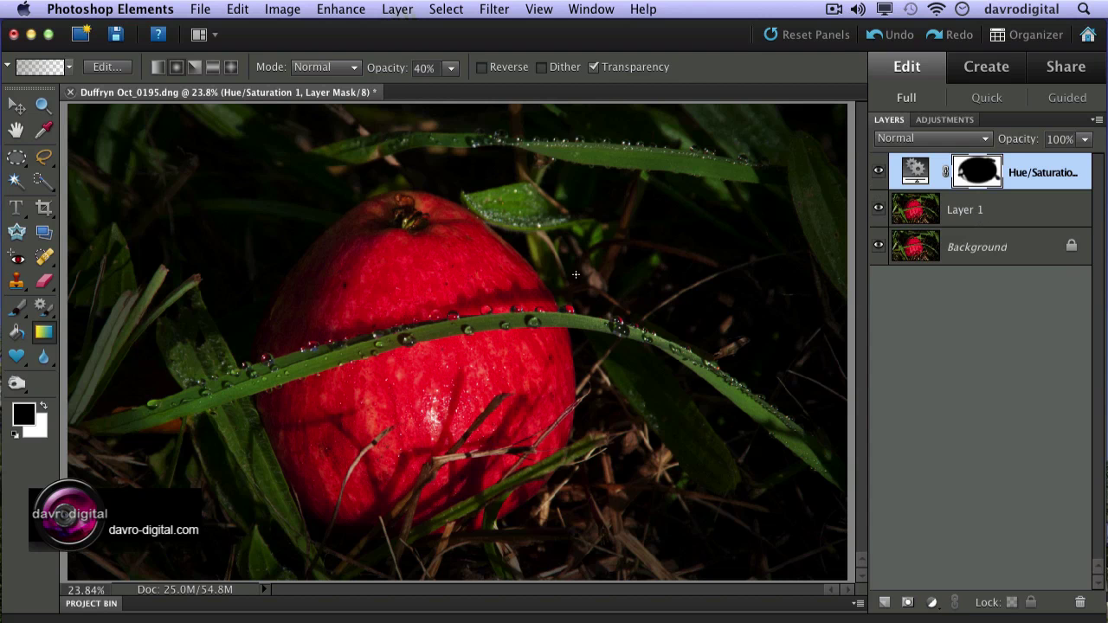
# Add a mask to Layer 1 and drag radial gradients over the apple to lift its Multiply darkening.
pyautogui.click(974, 212)
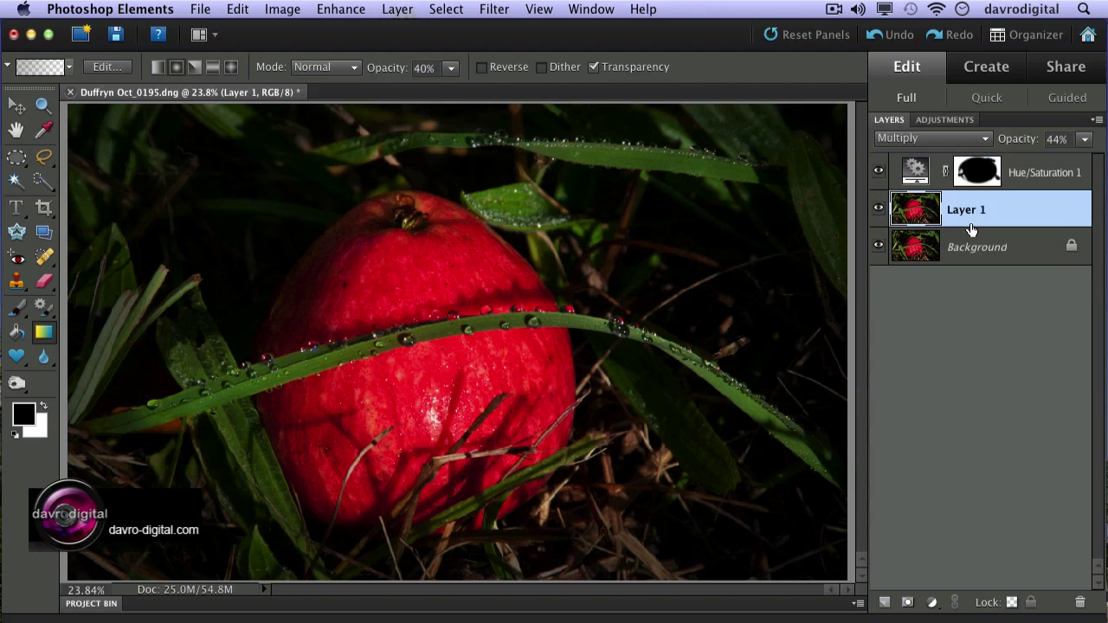
pyautogui.click(908, 604)
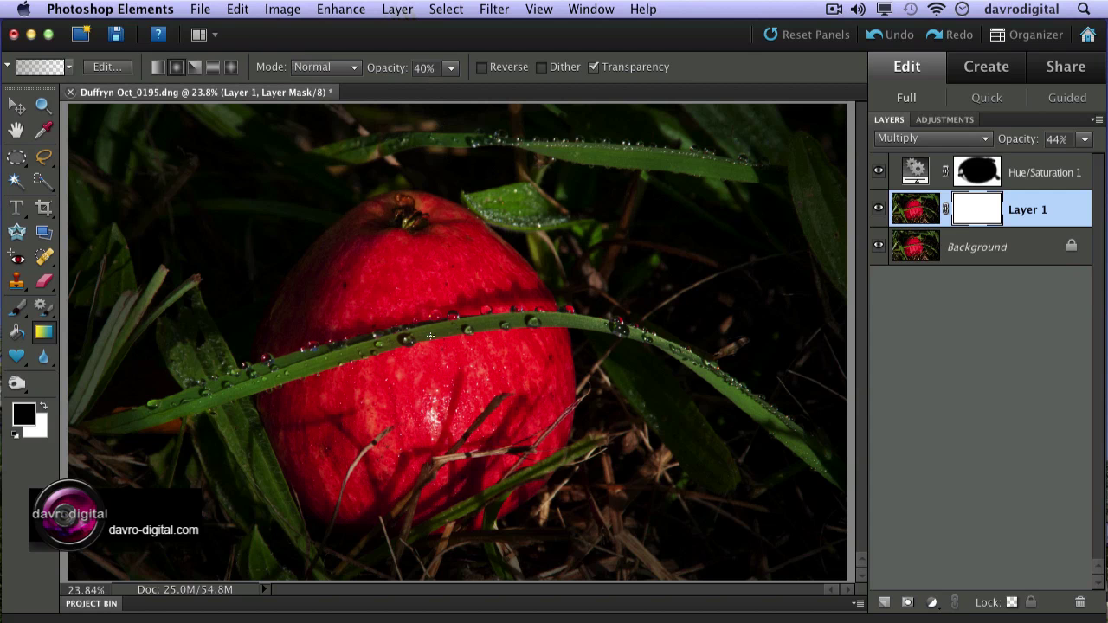
pyautogui.moveTo(446, 333); pyautogui.dragTo(574, 324)
pyautogui.moveTo(434, 371); pyautogui.dragTo(549, 351)
pyautogui.moveTo(406, 272)
pyautogui.mouseDown()
pyautogui.moveTo(416, 294)
pyautogui.moveTo(463, 295)
pyautogui.mouseUp()
pyautogui.moveTo(519, 357)
pyautogui.mouseDown()
pyautogui.moveTo(525, 371)
pyautogui.moveTo(572, 386)
pyautogui.mouseUp()
pyautogui.moveTo(406, 428); pyautogui.dragTo(409, 356)
pyautogui.moveTo(347, 437); pyautogui.dragTo(330, 361)
pyautogui.moveTo(311, 428)
pyautogui.mouseDown()
pyautogui.moveTo(295, 333)
pyautogui.moveTo(329, 276)
pyautogui.mouseUp()
pyautogui.moveTo(424, 281); pyautogui.dragTo(422, 230)
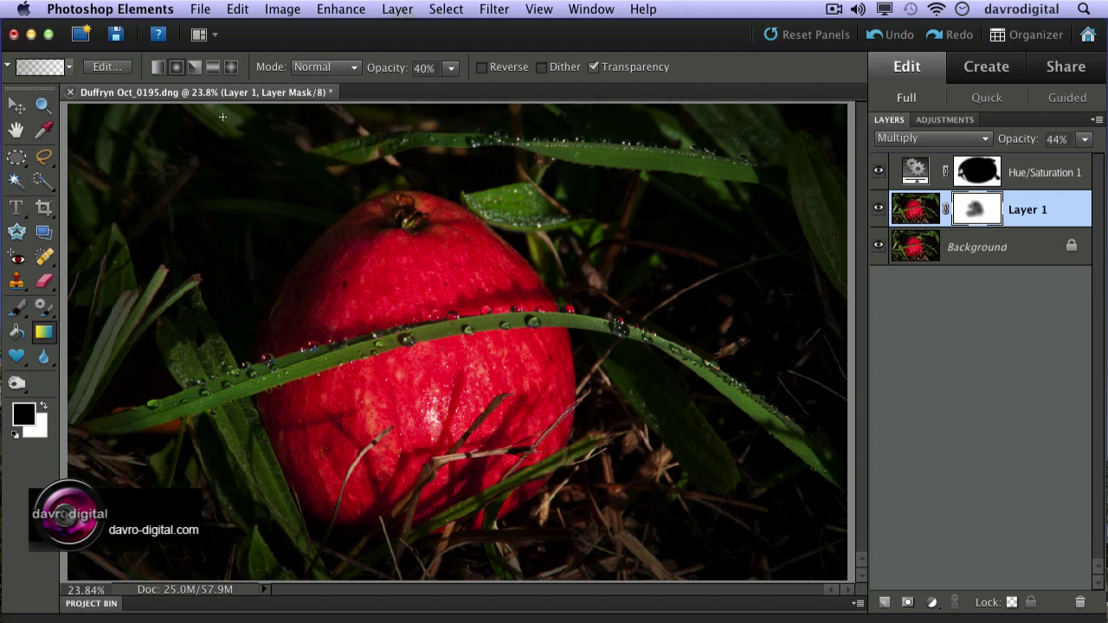
pyautogui.click(200, 11)
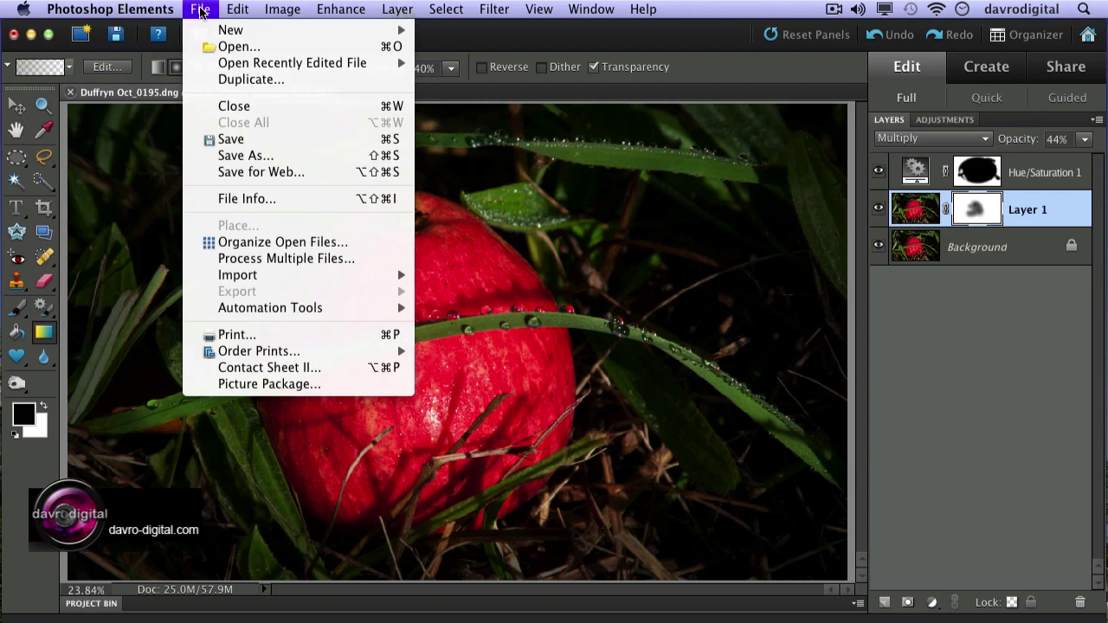
pyautogui.click(232, 155)
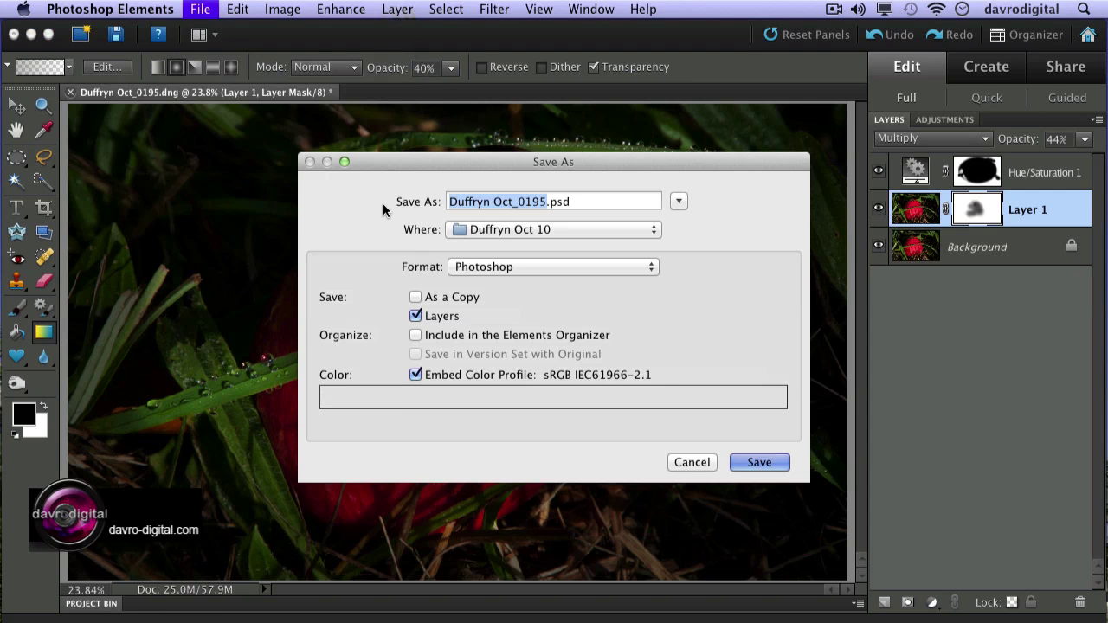
pyautogui.click(467, 270)
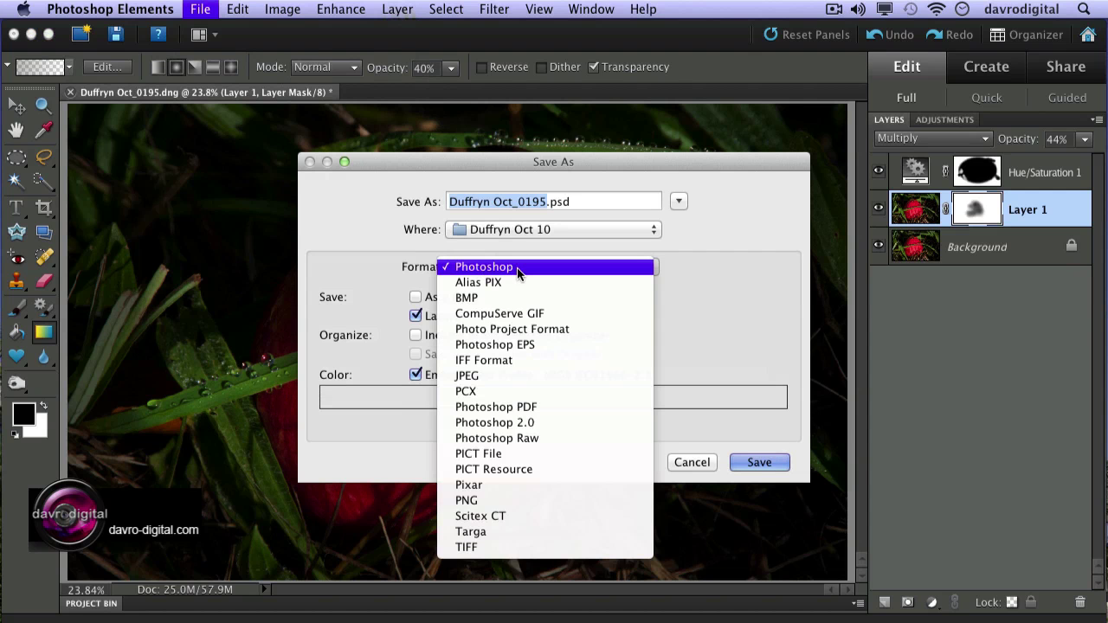
pyautogui.click(518, 270)
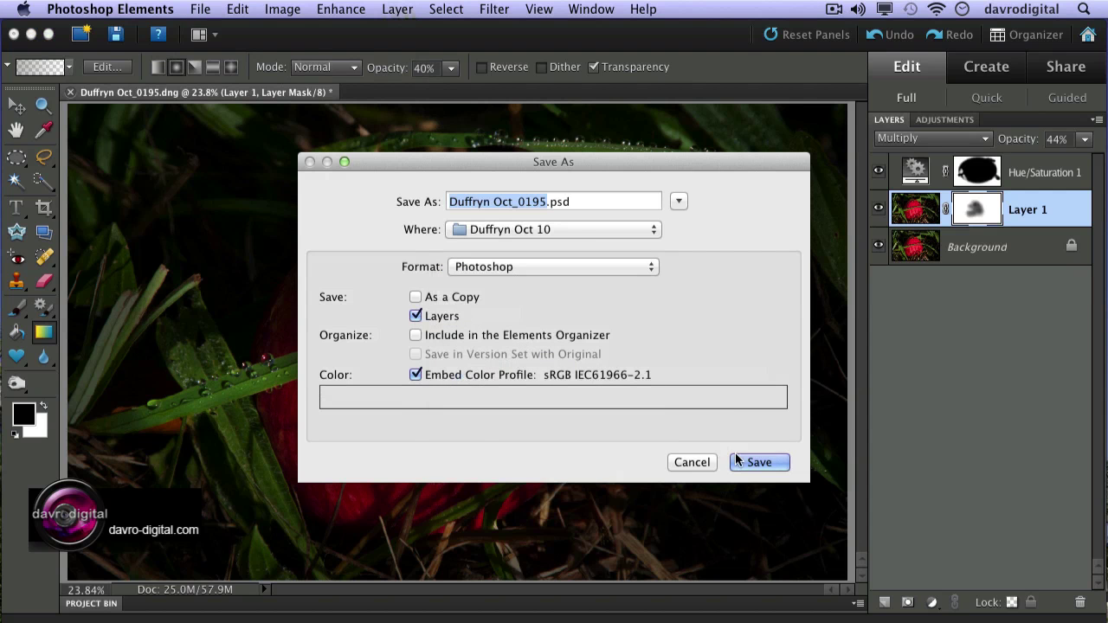
pyautogui.click(690, 462)
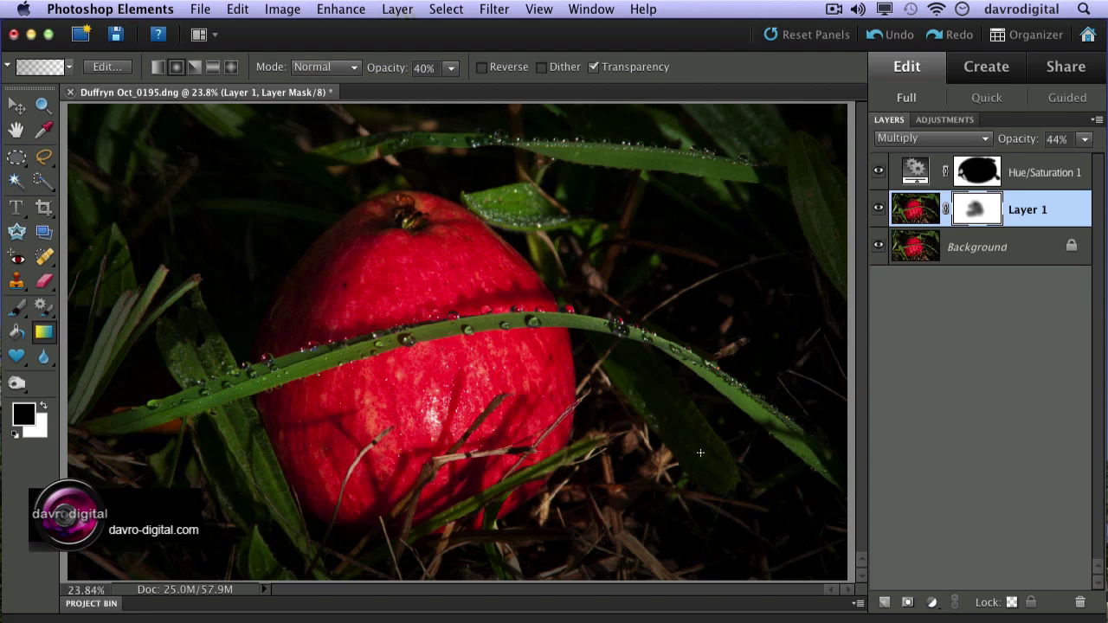